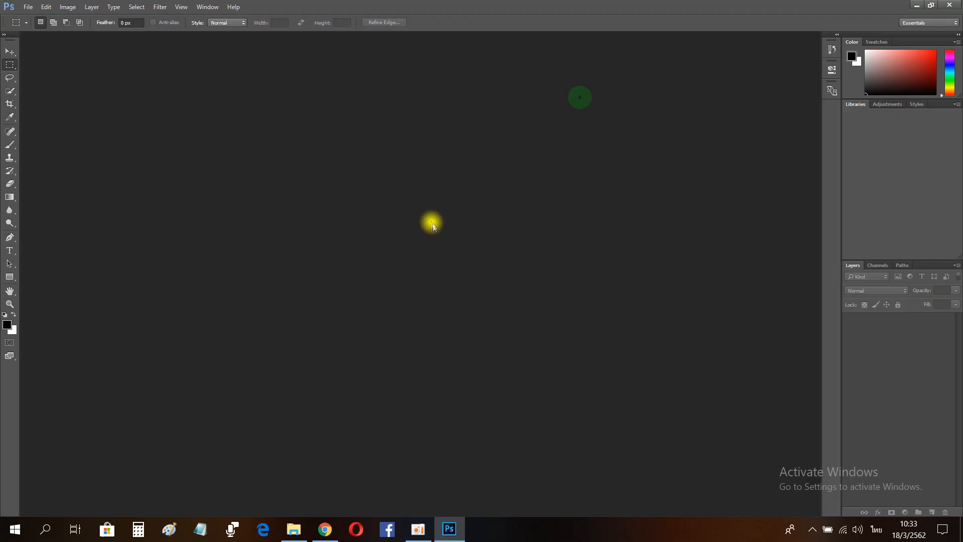
pyautogui.click(325, 529)
pyautogui.click(271, 309)
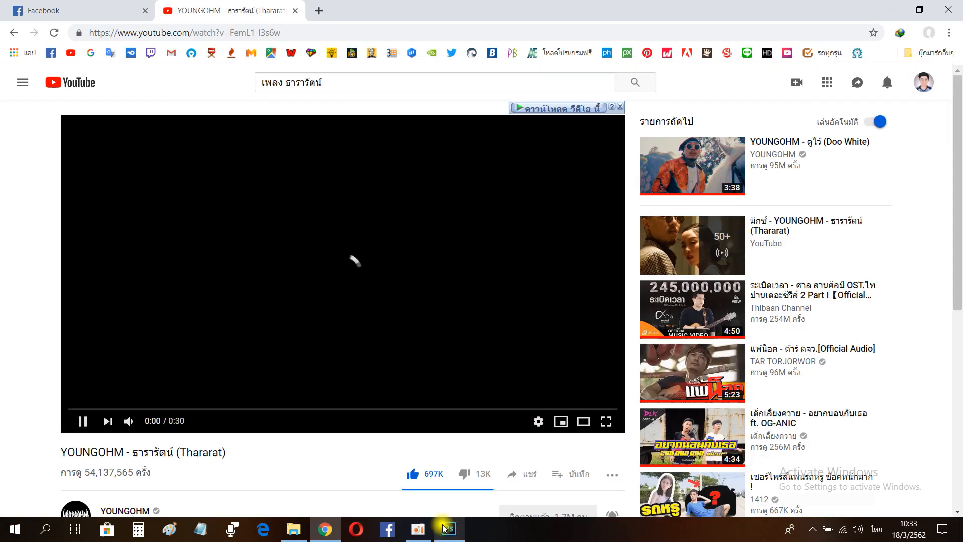
# Step: Turn the landscape photo completely white by raising Lightness to maximum in Hue/Saturation
pyautogui.click(449, 528)
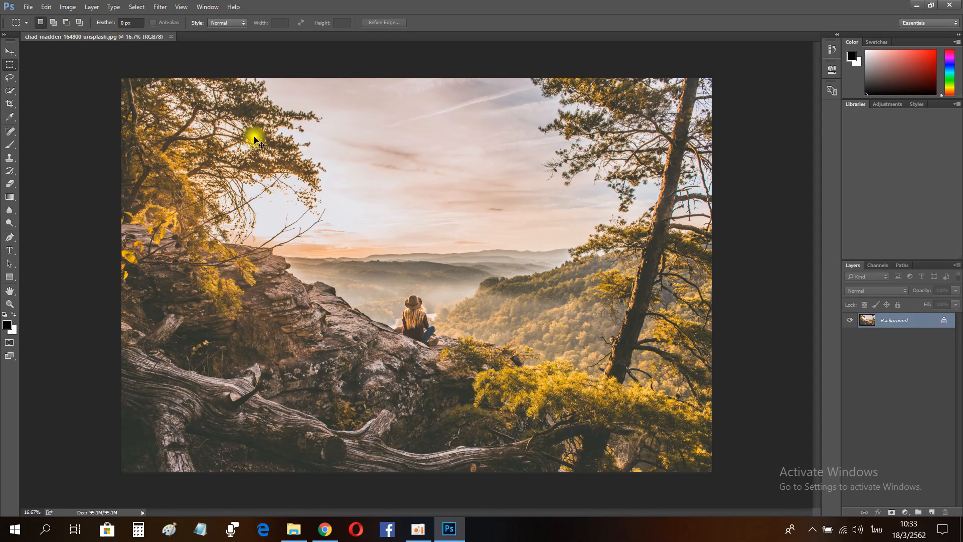
pyautogui.hotkey('ctrl', 'u')
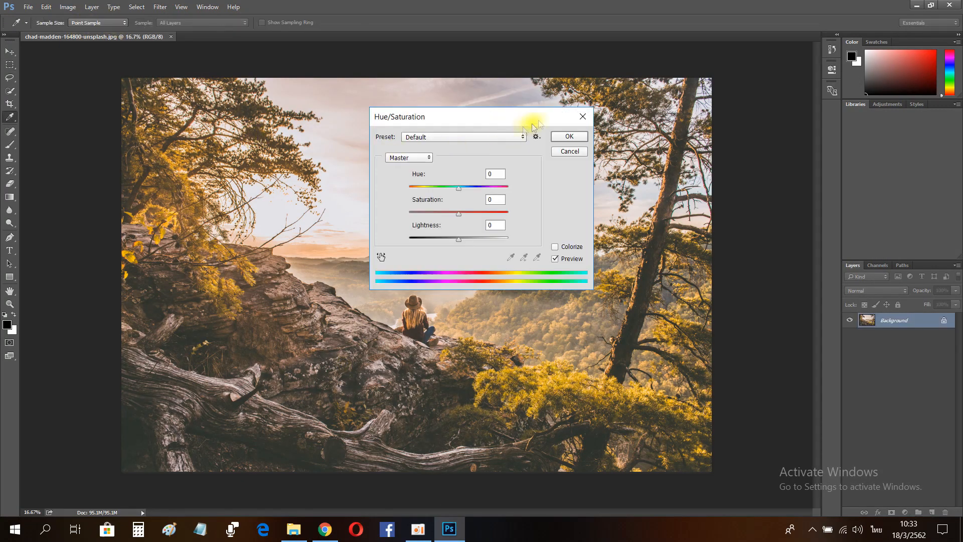
pyautogui.moveTo(458, 240); pyautogui.dragTo(508, 240)
pyautogui.click(569, 137)
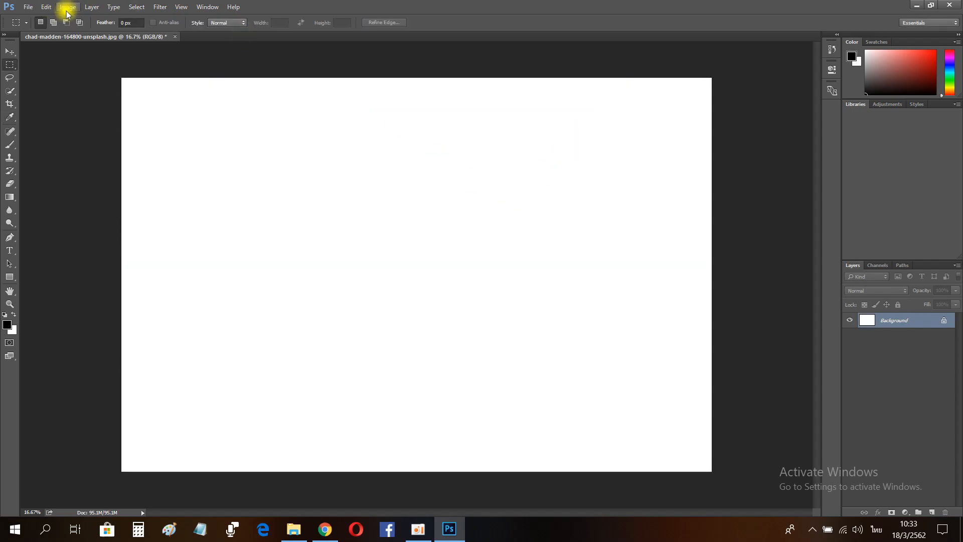
# Step: Rotate the white canvas 90 degrees into portrait orientation
pyautogui.click(67, 7)
pyautogui.click(225, 145)
pyautogui.click(9, 304)
pyautogui.moveTo(385, 266); pyautogui.dragTo(386, 233)
pyautogui.moveTo(438, 233); pyautogui.dragTo(420, 235)
pyautogui.moveTo(482, 263); pyautogui.dragTo(489, 263)
pyautogui.click(68, 9)
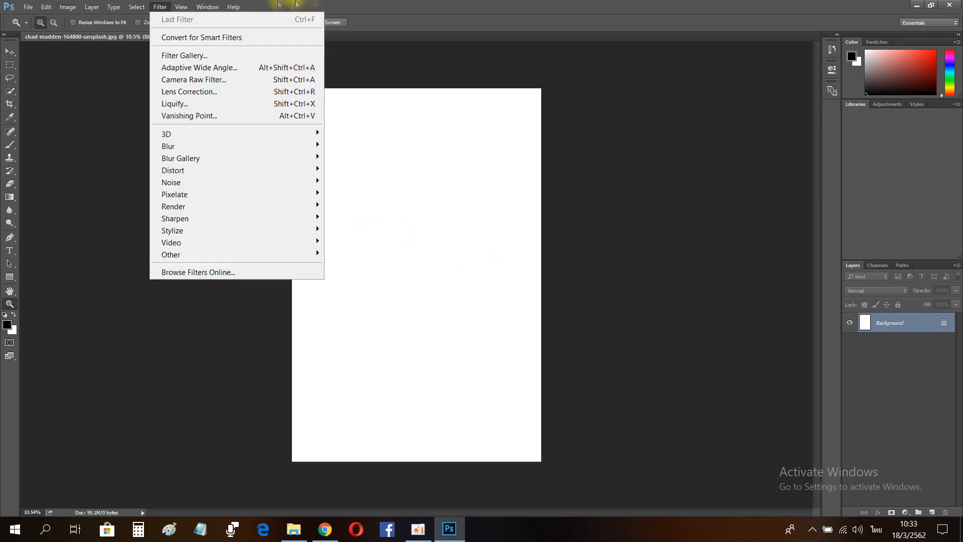
pyautogui.click(305, 4)
pyautogui.click(72, 7)
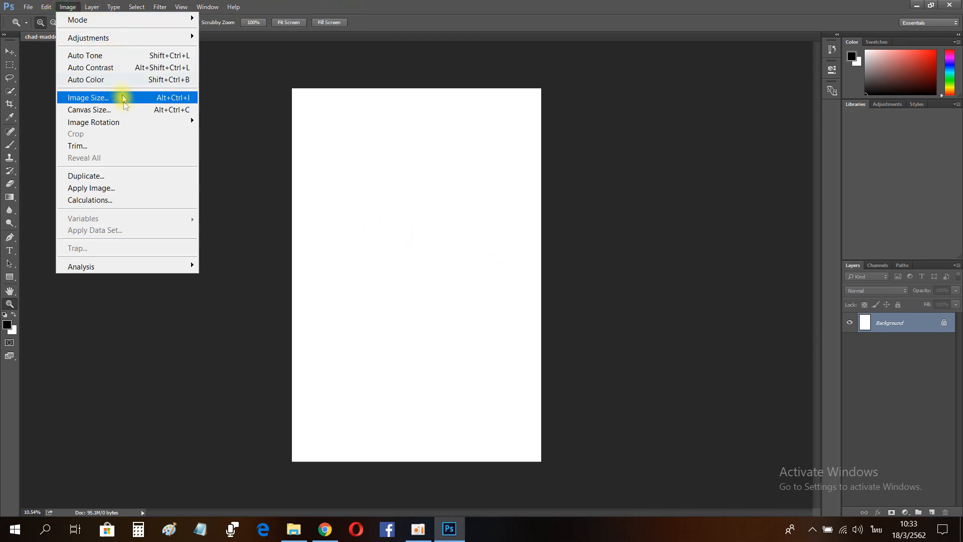
# Step: Open the red_smoke_effect_color_smoke_bomb_grenade_600x image file
pyautogui.moveTo(23, 7)
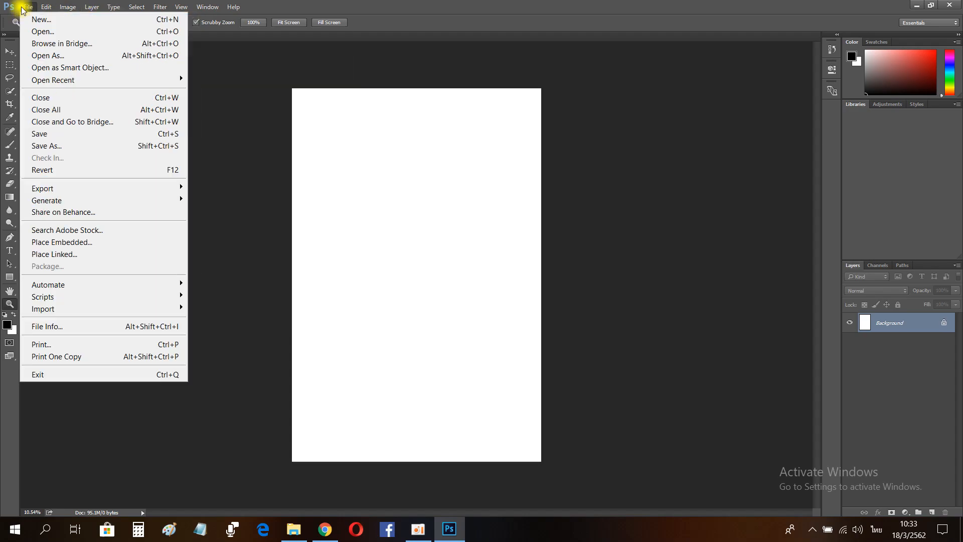
pyautogui.click(29, 31)
pyautogui.doubleClick(722, 101)
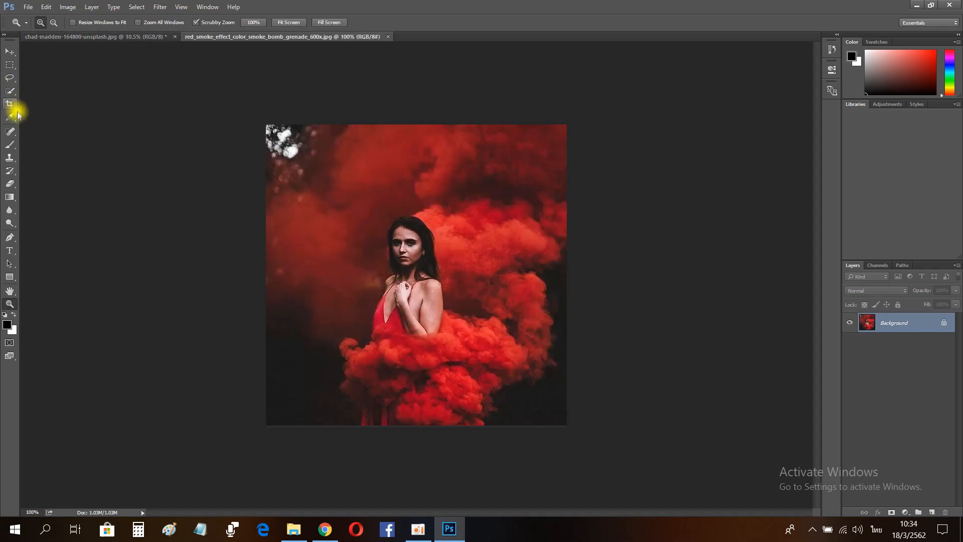
# Step: Paint over the woman with an enlarged Spot Healing Brush to remove her from the smoke photo
pyautogui.click(10, 131)
pyautogui.press(']')
pyautogui.moveTo(411, 223)
pyautogui.mouseDown()
pyautogui.moveTo(434, 264)
pyautogui.moveTo(430, 331)
pyautogui.moveTo(378, 334)
pyautogui.moveTo(408, 234)
pyautogui.moveTo(397, 227)
pyautogui.moveTo(414, 261)
pyautogui.moveTo(402, 326)
pyautogui.mouseUp()
pyautogui.moveTo(372, 413); pyautogui.dragTo(396, 416)
# Step: Move the smoke photo into the white portrait document and scale it with Free Transform to fill the canvas
pyautogui.press('v')
pyautogui.moveTo(391, 327); pyautogui.dragTo(690, 451)
pyautogui.hotkey('ctrl', 't')
pyautogui.moveTo(540, 387); pyautogui.dragTo(422, 193)
pyautogui.moveTo(572, 380); pyautogui.dragTo(753, 519)
pyautogui.moveTo(515, 417); pyautogui.dragTo(448, 353)
pyautogui.moveTo(652, 483); pyautogui.dragTo(597, 408)
pyautogui.moveTo(505, 354); pyautogui.dragTo(501, 384)
pyautogui.press('Return')
# Step: Close the smoke image document without saving it
pyautogui.click(9, 305)
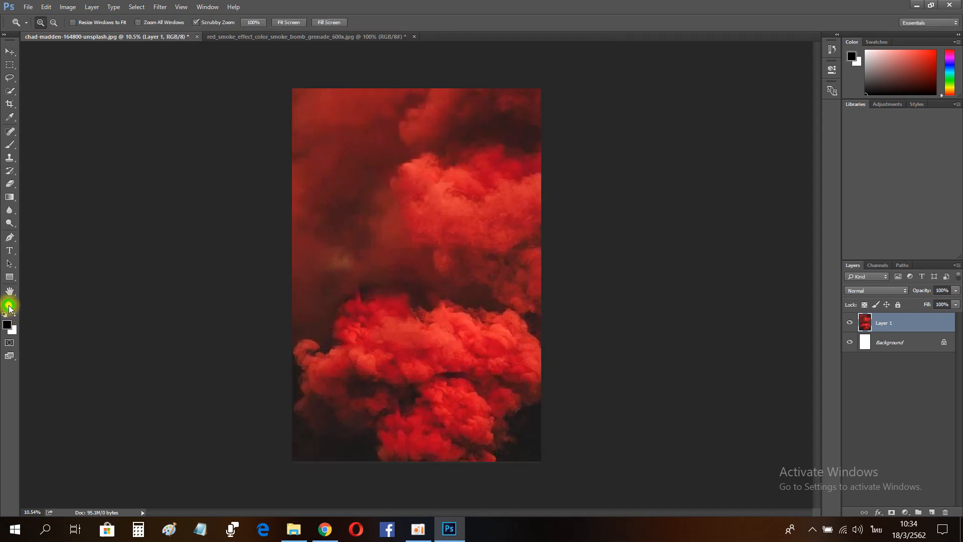
pyautogui.moveTo(492, 317)
pyautogui.mouseDown()
pyautogui.moveTo(458, 316)
pyautogui.moveTo(505, 316)
pyautogui.moveTo(492, 315)
pyautogui.mouseUp()
pyautogui.click(414, 36)
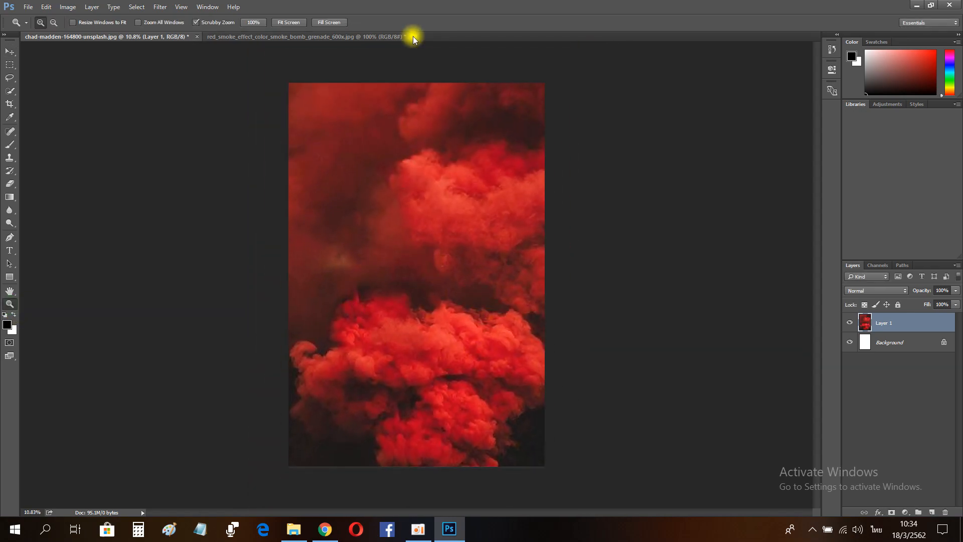
pyautogui.click(479, 200)
pyautogui.click(27, 6)
pyautogui.click(43, 31)
pyautogui.doubleClick(353, 92)
pyautogui.click(488, 299)
pyautogui.click(9, 131)
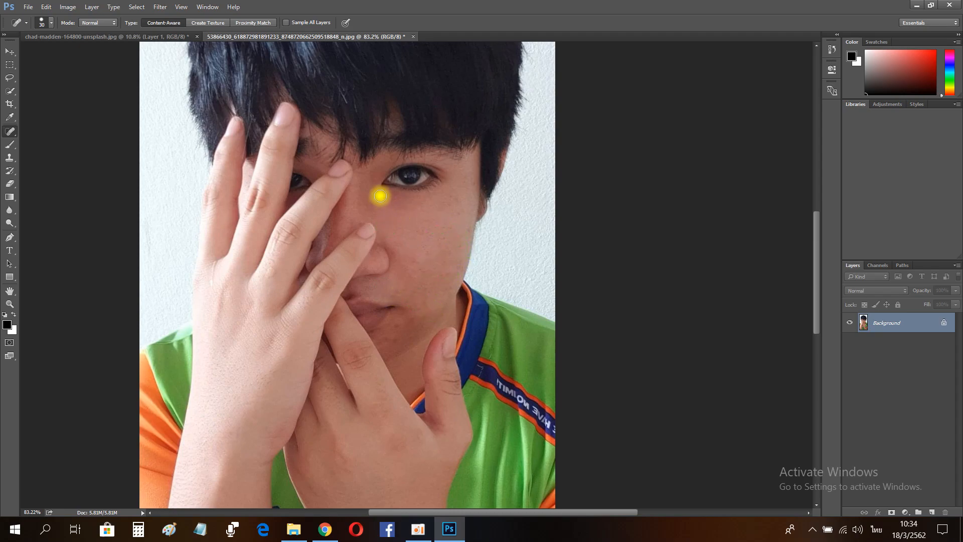
pyautogui.rightClick(9, 132)
pyautogui.click(43, 153)
pyautogui.moveTo(426, 223); pyautogui.dragTo(430, 225)
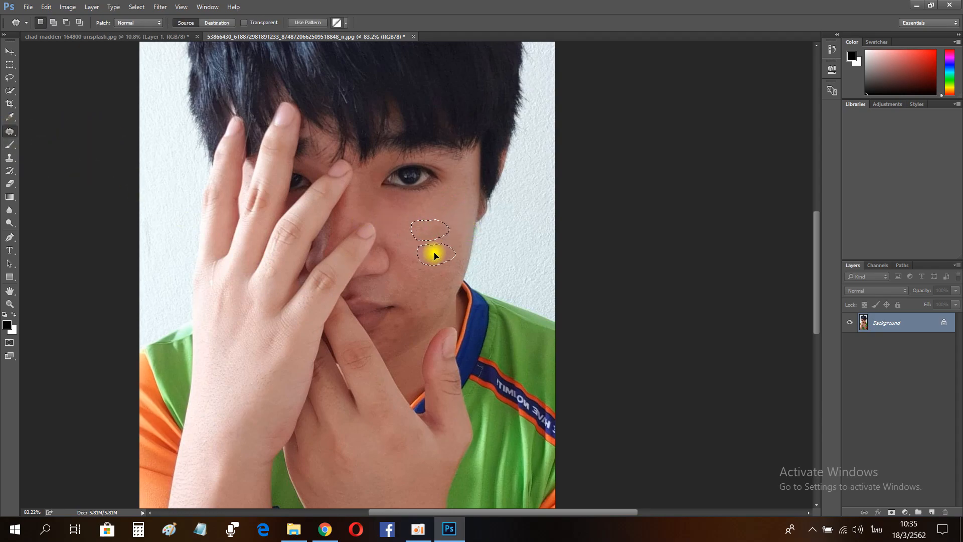
pyautogui.rightClick(9, 139)
pyautogui.click(43, 132)
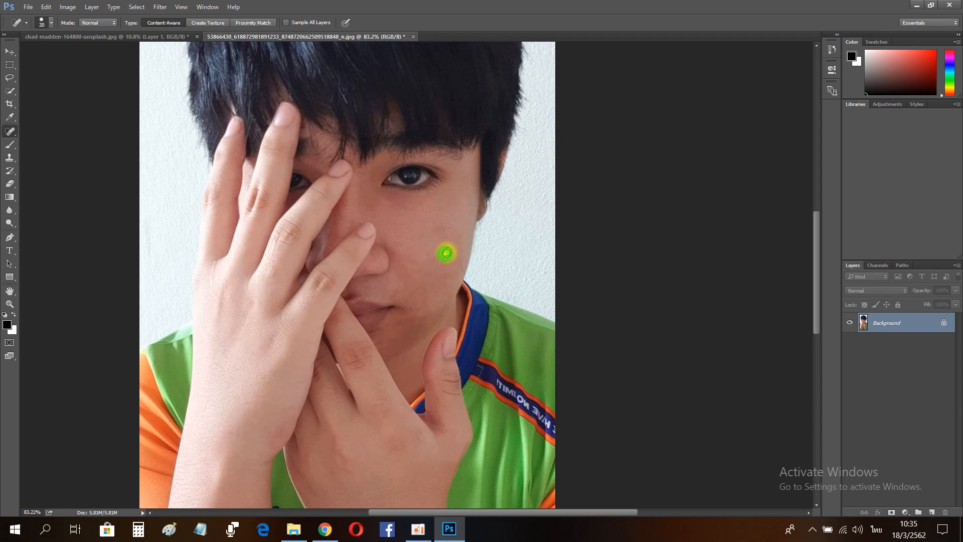
pyautogui.press('z')
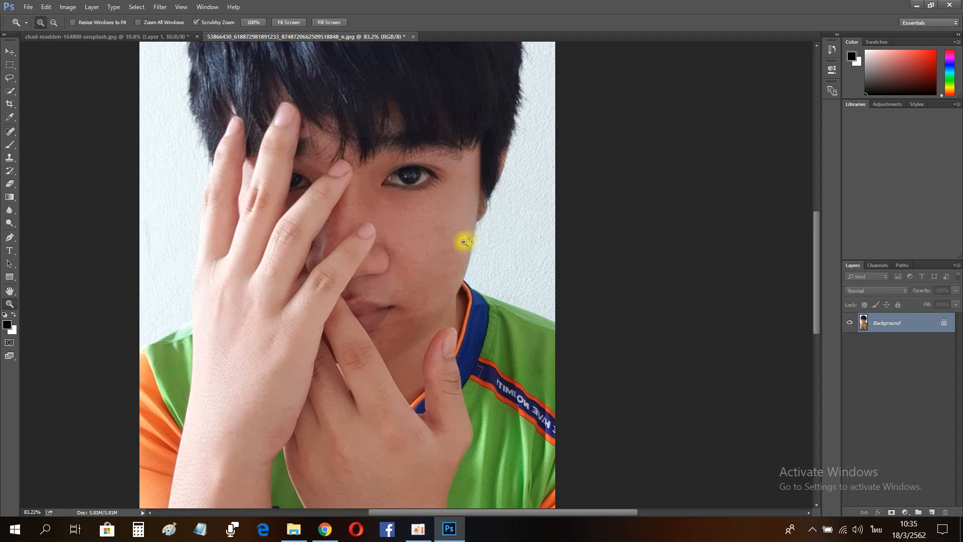
pyautogui.moveTo(462, 242); pyautogui.dragTo(496, 240)
pyautogui.click(11, 131)
pyautogui.press(']')
pyautogui.press(']')
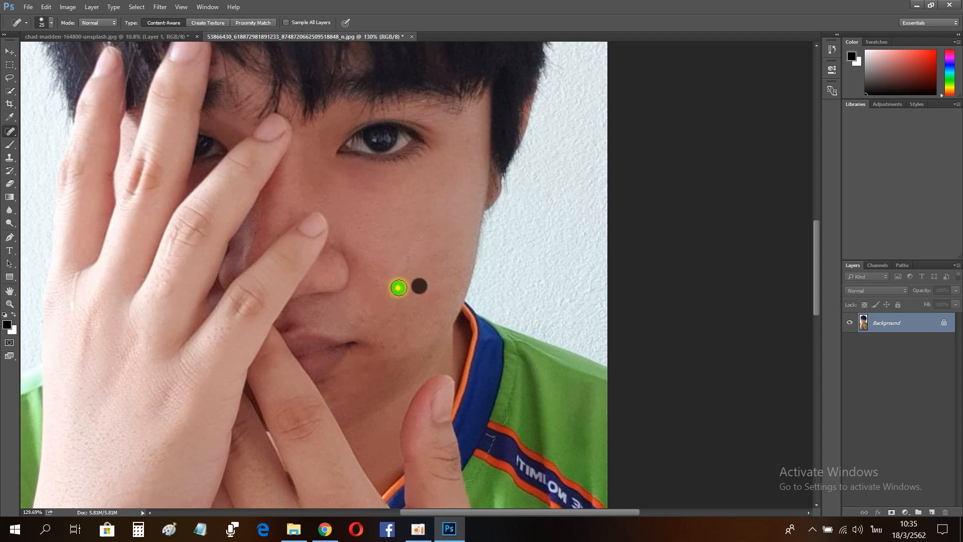
pyautogui.click(9, 304)
pyautogui.moveTo(434, 277); pyautogui.dragTo(341, 301)
# Step: Select the person, including hair and hands, with the Quick Selection tool
pyautogui.press('w')
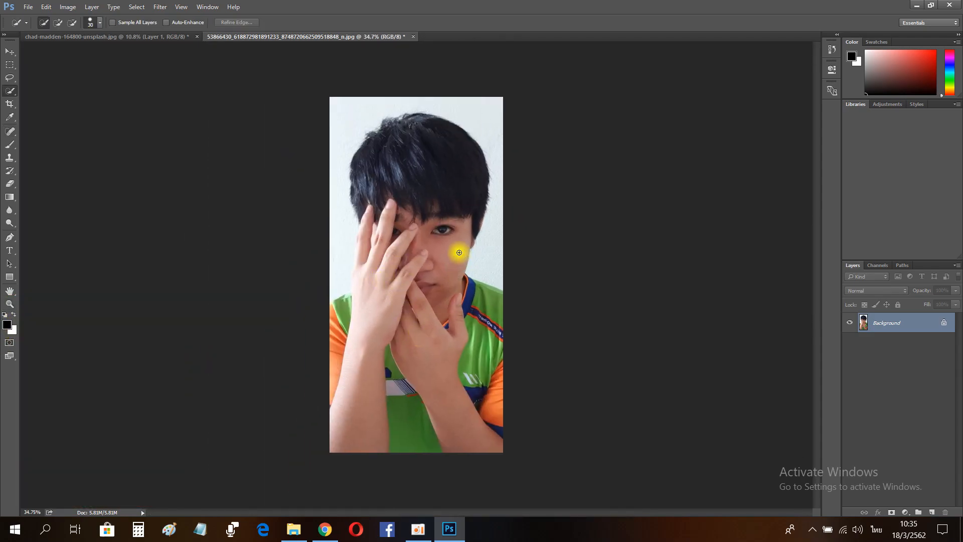
pyautogui.moveTo(412, 220)
pyautogui.mouseDown()
pyautogui.moveTo(425, 429)
pyautogui.moveTo(346, 345)
pyautogui.mouseUp()
pyautogui.moveTo(361, 302)
pyautogui.mouseDown()
pyautogui.moveTo(502, 383)
pyautogui.moveTo(499, 310)
pyautogui.moveTo(370, 235)
pyautogui.moveTo(375, 186)
pyautogui.mouseUp()
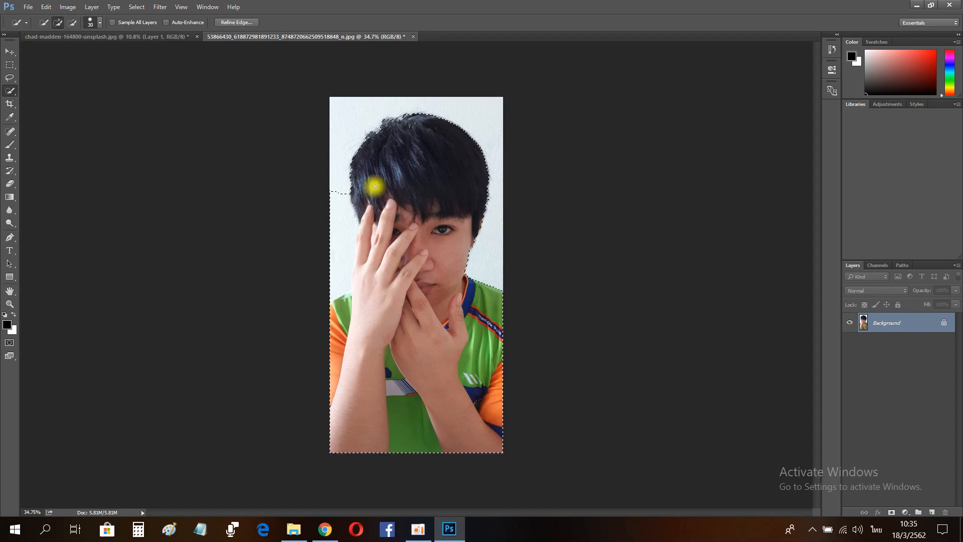
pyautogui.scroll(3, 333, 260)
pyautogui.moveTo(363, 278); pyautogui.dragTo(327, 345)
pyautogui.moveTo(355, 149); pyautogui.dragTo(359, 153)
pyautogui.moveTo(398, 245); pyautogui.dragTo(376, 354)
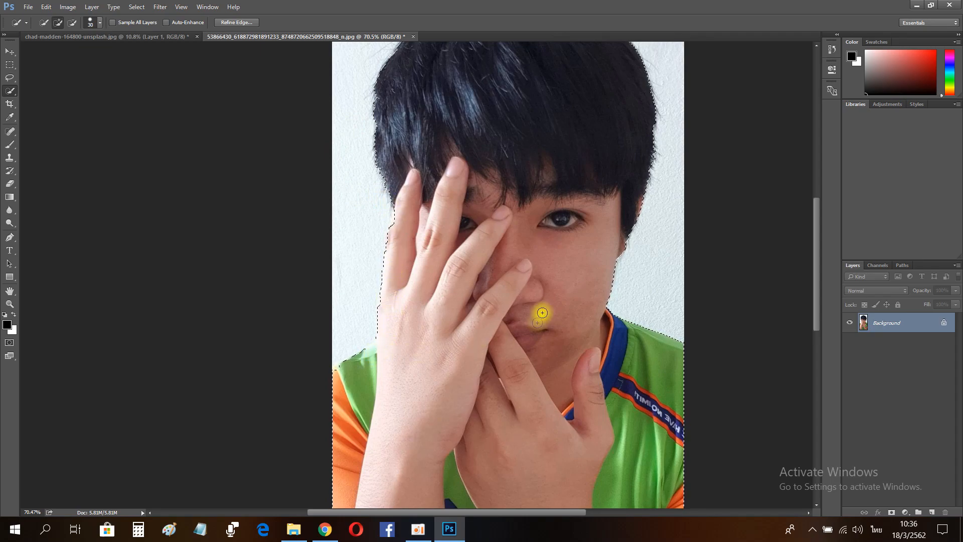
# Step: Examine the selection edge along the fingers and hair at high zoom
pyautogui.scroll(1, 409, 327)
pyautogui.scroll(5, 416, 308)
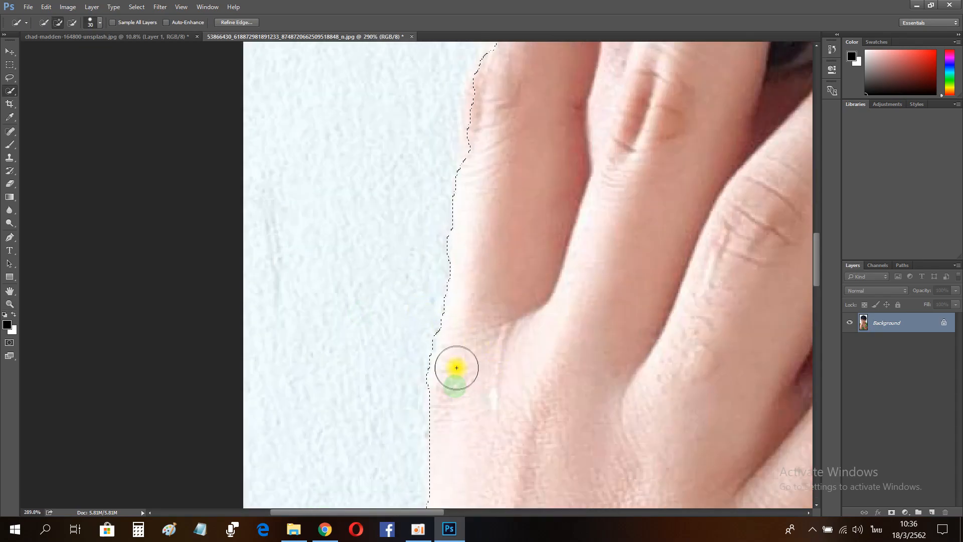
pyautogui.scroll(2, 410, 368)
pyautogui.scroll(2, 422, 362)
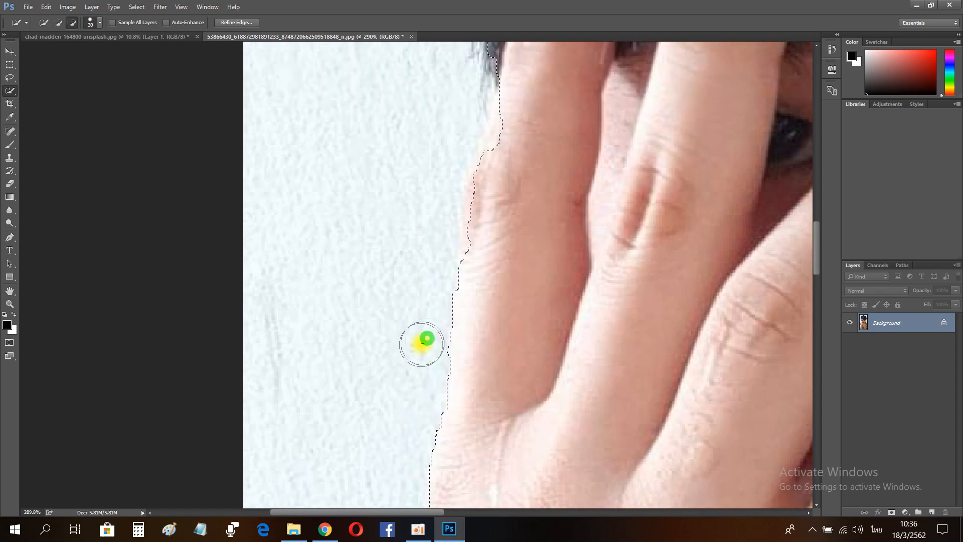
pyautogui.scroll(2, 431, 348)
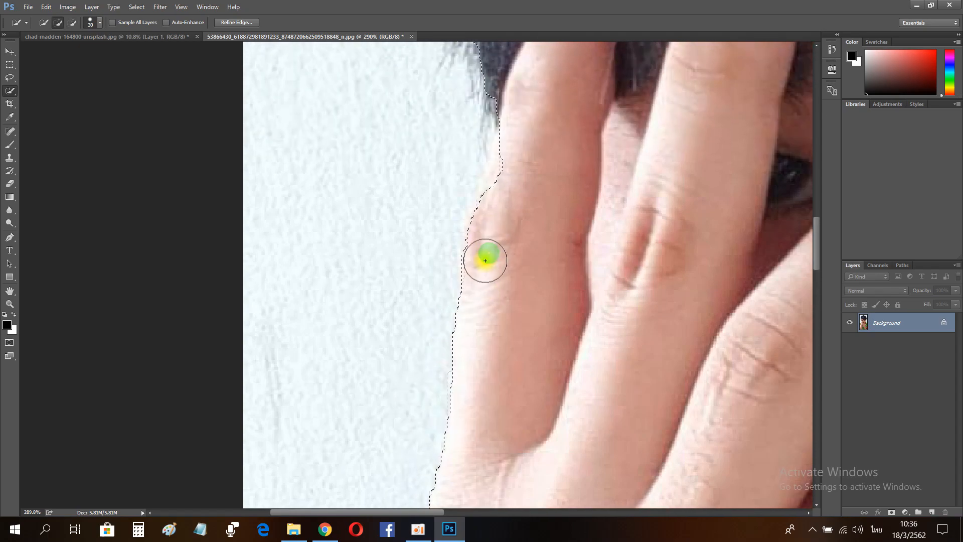
pyautogui.scroll(2, 530, 219)
pyautogui.scroll(-1, 499, 333)
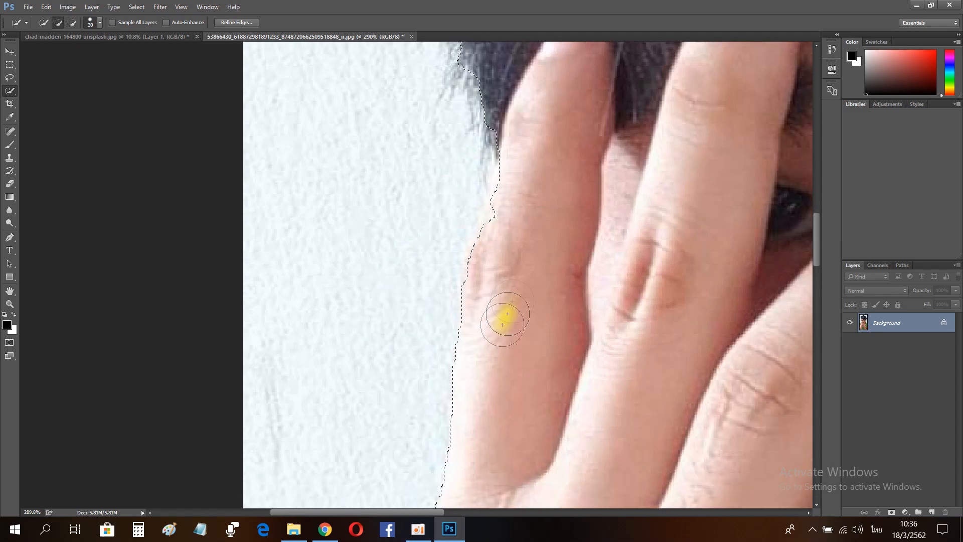
pyautogui.scroll(-2, 510, 346)
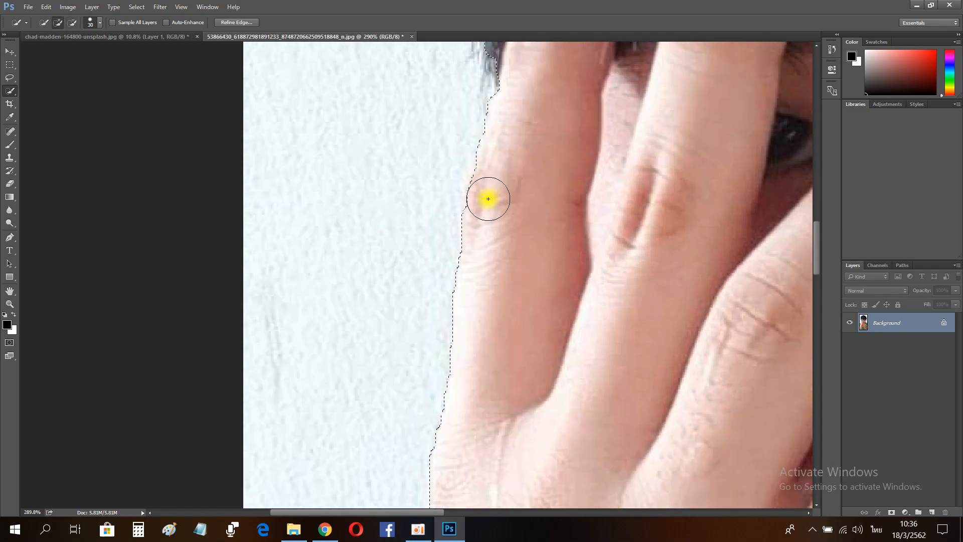
pyautogui.scroll(-2, 488, 332)
pyautogui.press('z')
pyautogui.hotkey('ctrl', '0')
pyautogui.scroll(-3, 601, 398)
pyautogui.moveTo(597, 359); pyautogui.dragTo(581, 323)
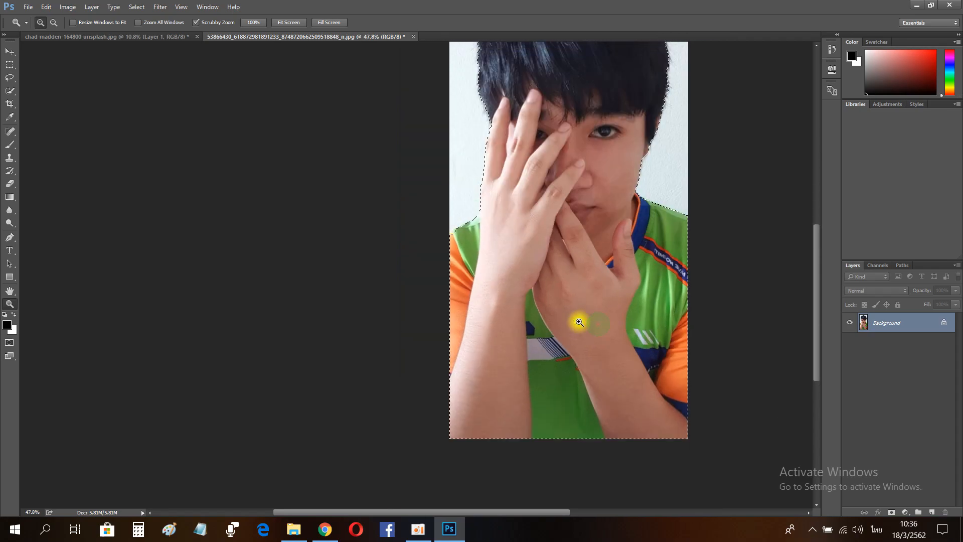
pyautogui.scroll(4, 562, 281)
pyautogui.click(514, 138)
pyautogui.moveTo(540, 116); pyautogui.dragTo(546, 116)
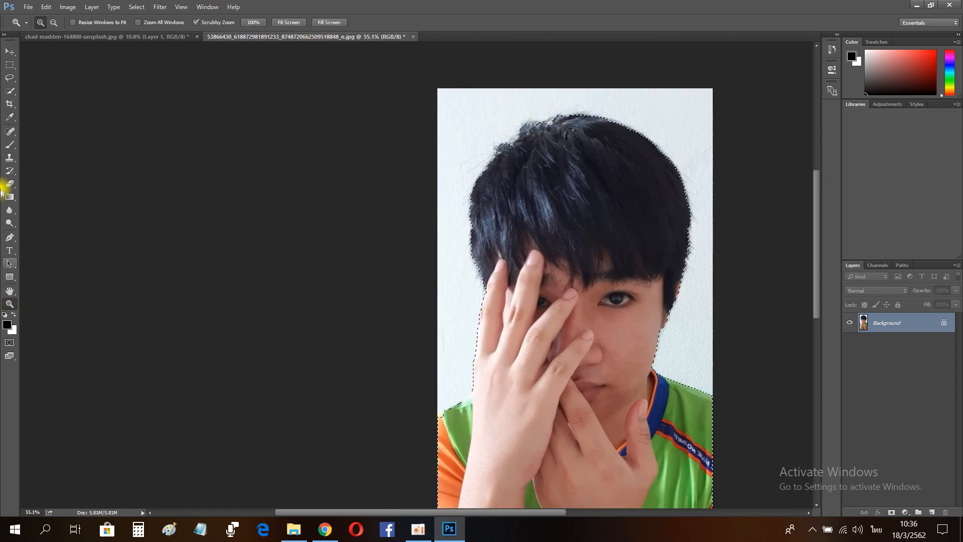
# Step: Refine the selection edge by brushing over the hair outline in Refine Edge and confirm
pyautogui.click(10, 91)
pyautogui.click(229, 22)
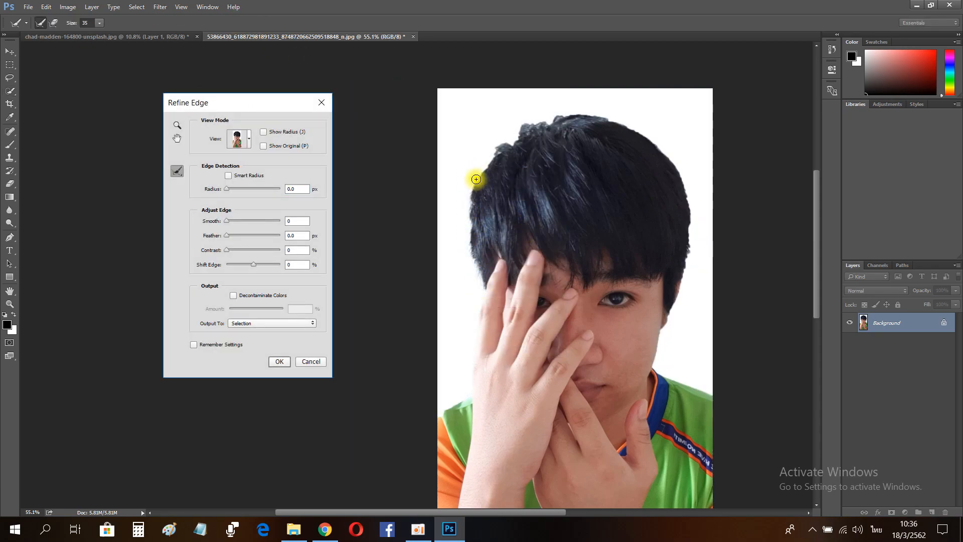
pyautogui.moveTo(520, 132)
pyautogui.mouseDown()
pyautogui.moveTo(575, 107)
pyautogui.moveTo(612, 108)
pyautogui.moveTo(669, 162)
pyautogui.moveTo(689, 191)
pyautogui.moveTo(690, 225)
pyautogui.mouseUp()
pyautogui.moveTo(688, 284); pyautogui.dragTo(678, 316)
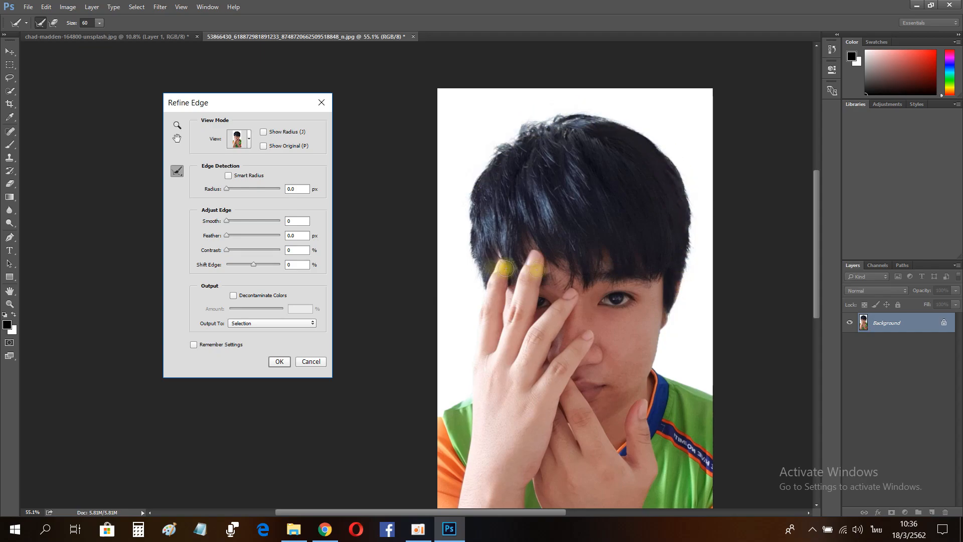
pyautogui.click(285, 362)
# Step: Move the selected person into the smoke composition and scale and position it with Free Transform
pyautogui.click(10, 304)
pyautogui.moveTo(444, 293); pyautogui.dragTo(396, 286)
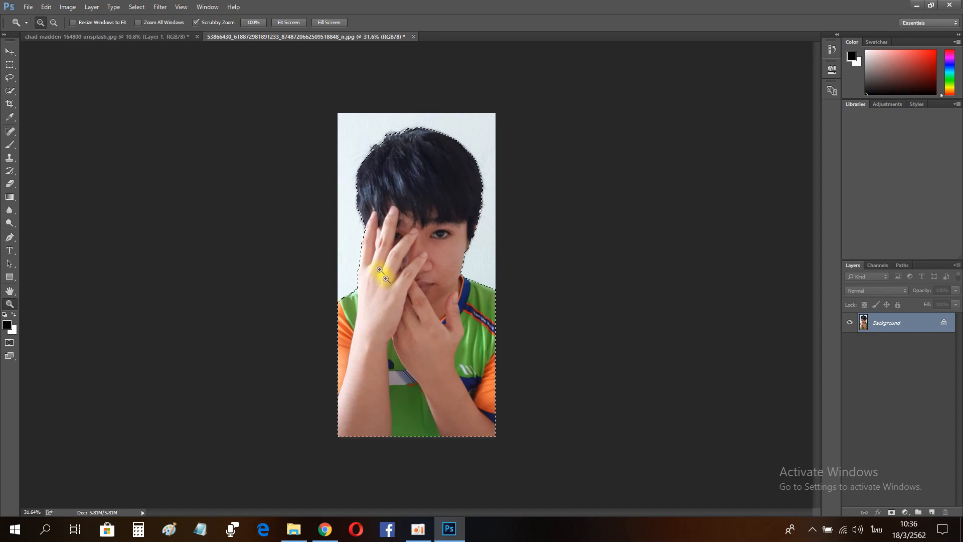
pyautogui.press('v')
pyautogui.moveTo(435, 186); pyautogui.dragTo(406, 279)
pyautogui.hotkey('ctrl', 't')
pyautogui.moveTo(442, 251); pyautogui.dragTo(531, 60)
pyautogui.moveTo(458, 161); pyautogui.dragTo(363, 185)
pyautogui.moveTo(435, 378)
pyautogui.mouseDown()
pyautogui.moveTo(501, 445)
pyautogui.moveTo(441, 389)
pyautogui.mouseUp()
pyautogui.moveTo(383, 326); pyautogui.dragTo(441, 355)
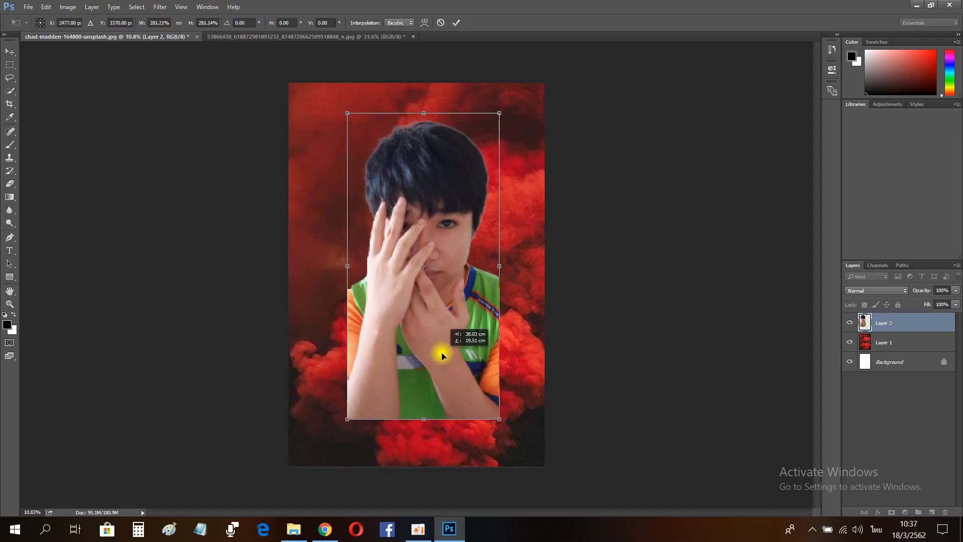
pyautogui.press('Return')
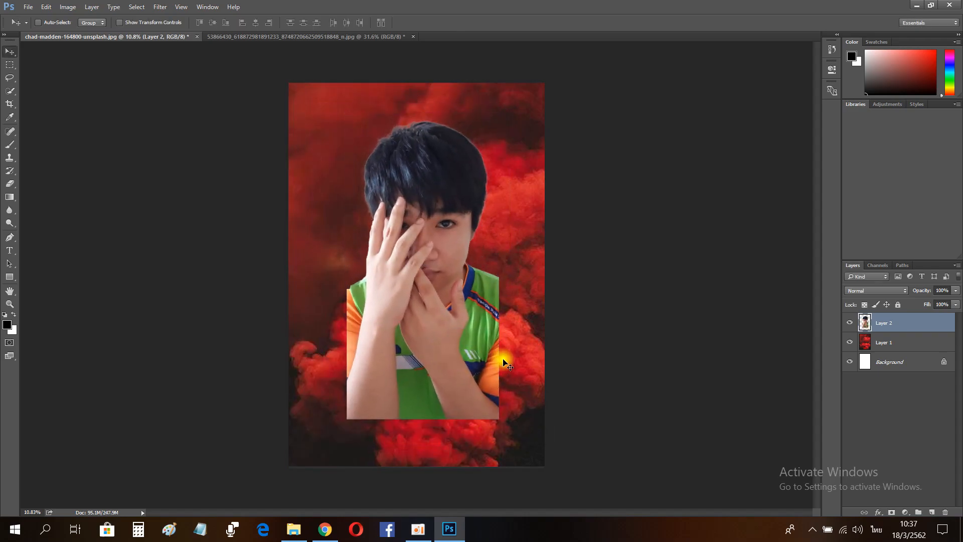
# Step: Add a layer mask to the person layer
pyautogui.click(10, 304)
pyautogui.moveTo(374, 196); pyautogui.dragTo(415, 196)
pyautogui.moveTo(574, 329); pyautogui.dragTo(565, 329)
pyautogui.moveTo(396, 253); pyautogui.dragTo(453, 254)
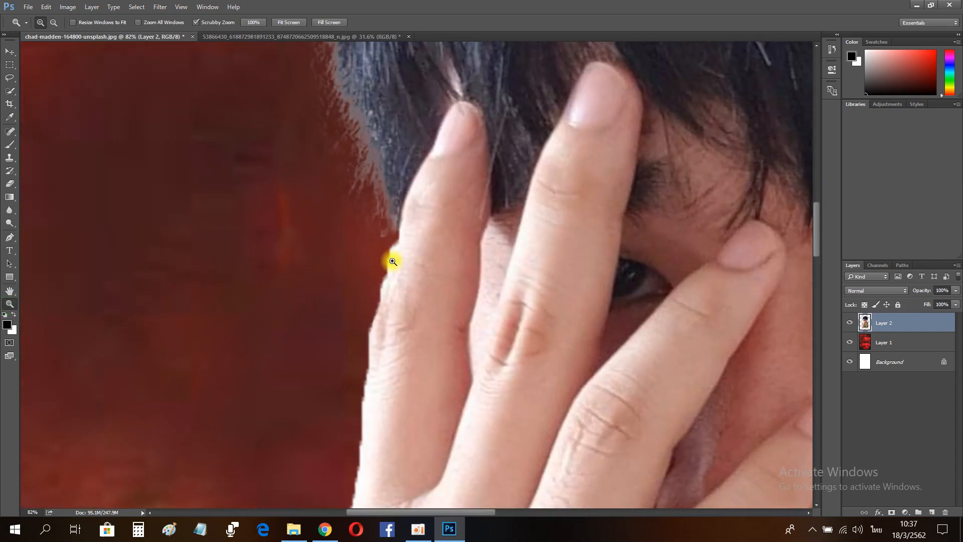
pyautogui.click(893, 513)
# Step: Draw a closed Pen path around the background area beside the left edge of the raised hand
pyautogui.click(10, 183)
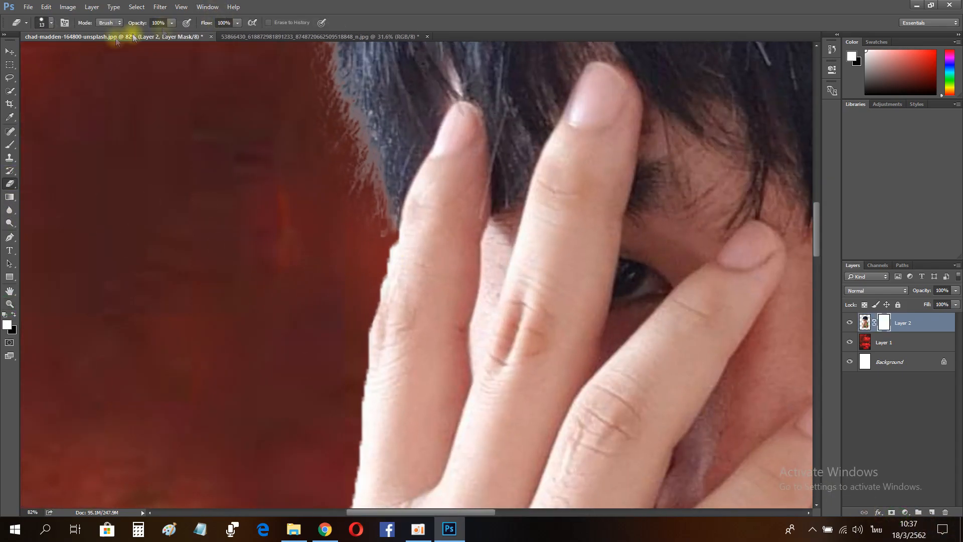
pyautogui.rightClick(87, 71)
pyautogui.click(491, 4)
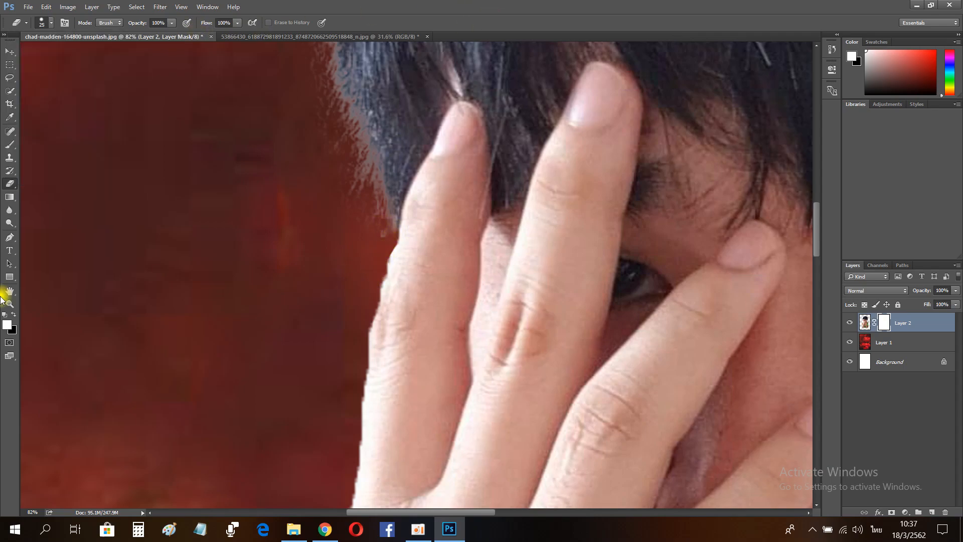
pyautogui.click(10, 304)
pyautogui.moveTo(372, 319); pyautogui.dragTo(382, 374)
pyautogui.scroll(-1, 396, 399)
pyautogui.click(9, 237)
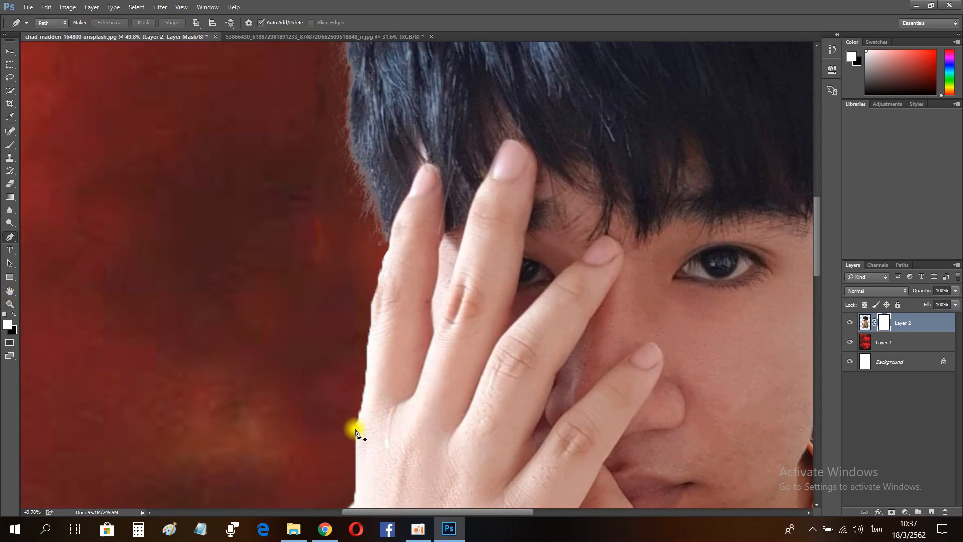
pyautogui.click(367, 395)
pyautogui.click(371, 326)
pyautogui.click(375, 258)
pyautogui.keyDown('alt'); pyautogui.click(372, 326); pyautogui.keyUp('alt')
pyautogui.moveTo(377, 286); pyautogui.dragTo(380, 273)
pyautogui.click(390, 246)
pyautogui.click(344, 249)
pyautogui.click(292, 337)
pyautogui.click(291, 424)
# Step: Try loading the hand-edge path as a selection and zoom in on it with the Eraser ready
pyautogui.press('e')
pyautogui.hotkey('ctrl', 'Return')
pyautogui.press('x')
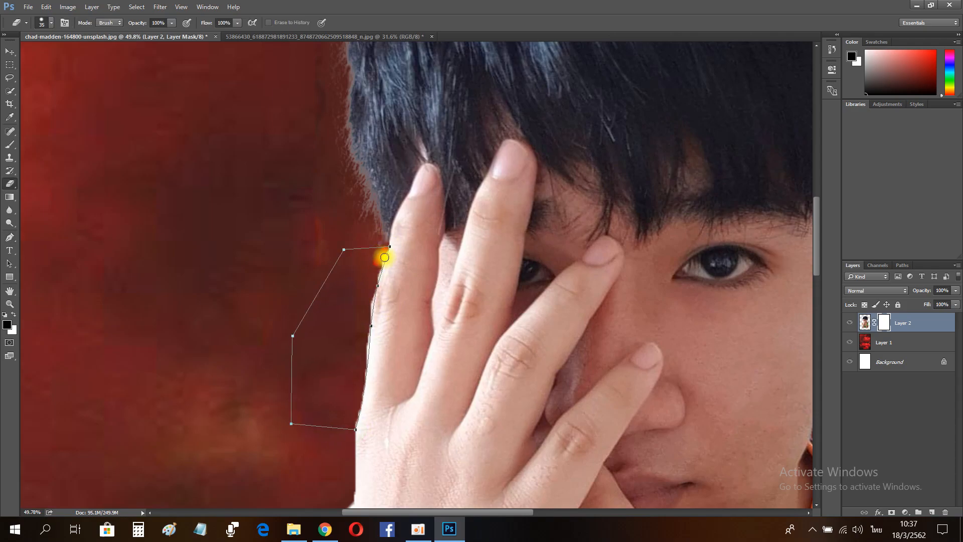
pyautogui.press('z')
pyautogui.moveTo(393, 254); pyautogui.dragTo(428, 251)
pyautogui.click(831, 49)
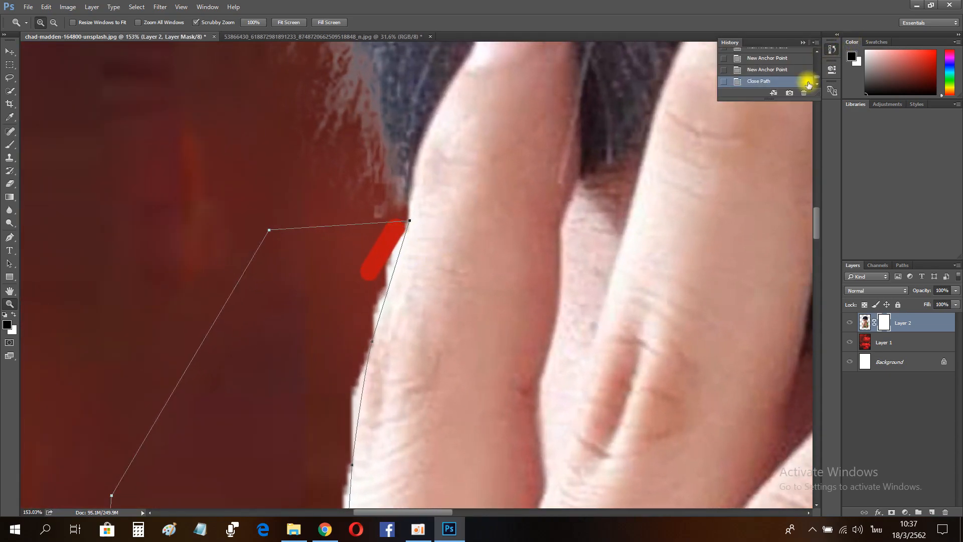
# Step: Delete the recent path and anchor states from the History to discard the previous path
pyautogui.click(803, 94)
pyautogui.press('Return')
pyautogui.click(803, 94)
pyautogui.press('Return')
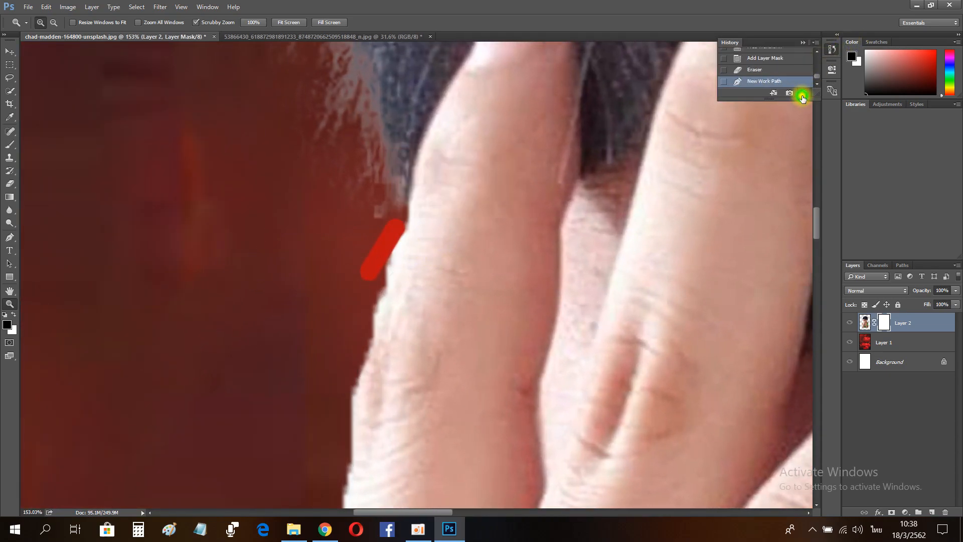
pyautogui.click(803, 93)
pyautogui.press('Return')
pyautogui.hotkey('ctrl', 'z')
# Step: Draw a closed Pen path around the background beside the raised hand's left edge and load it as a selection
pyautogui.moveTo(498, 279); pyautogui.dragTo(433, 276)
pyautogui.click(455, 255)
pyautogui.scroll(-2, 454, 346)
pyautogui.press('p')
pyautogui.click(455, 419)
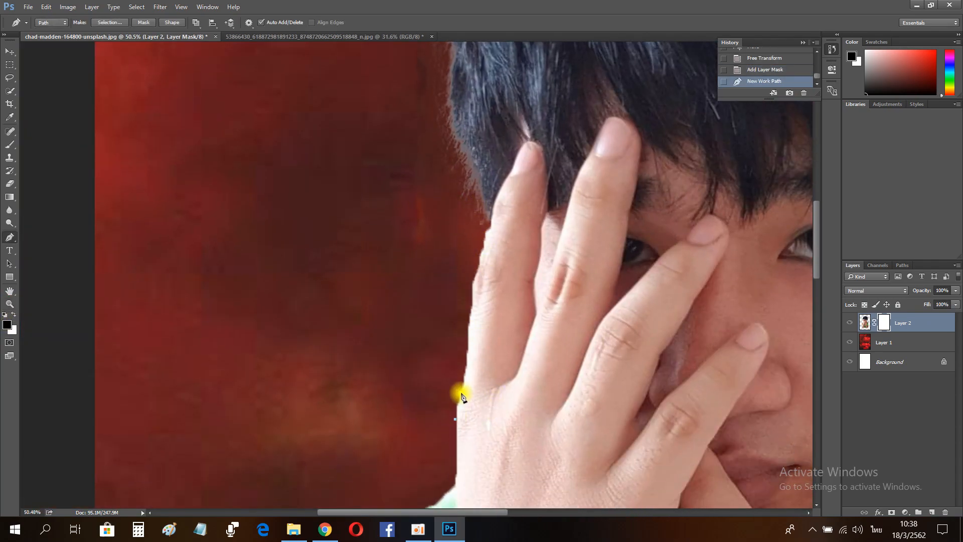
pyautogui.click(472, 303)
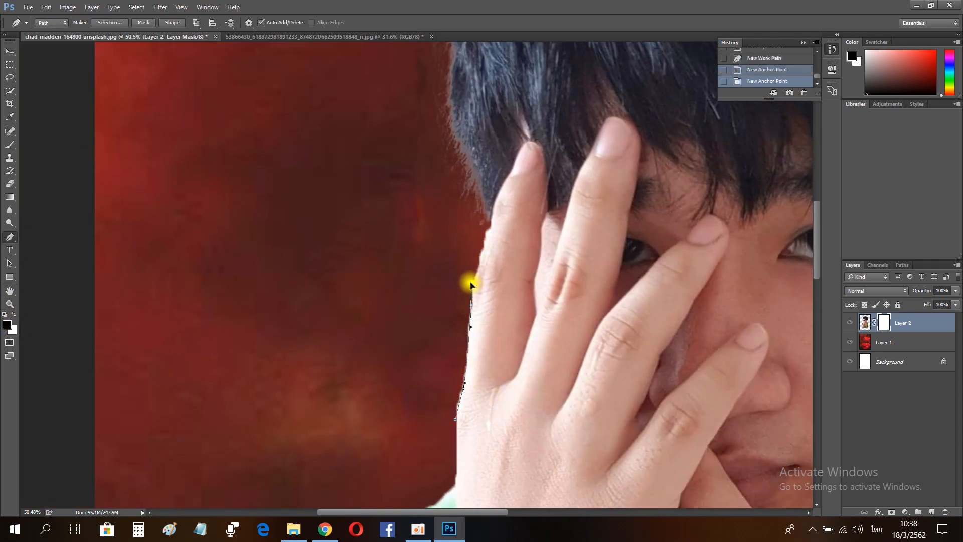
pyautogui.click(491, 228)
pyautogui.click(452, 231)
pyautogui.click(375, 288)
pyautogui.click(366, 384)
pyautogui.click(414, 441)
pyautogui.click(455, 419)
pyautogui.hotkey('ctrl', 'Return')
# Step: Erase the background inside the selection on the person layer's mask with an enlarged Eraser
pyautogui.press('e')
pyautogui.press(']')
pyautogui.press(']')
pyautogui.press(']')
pyautogui.press(']')
pyautogui.press(']')
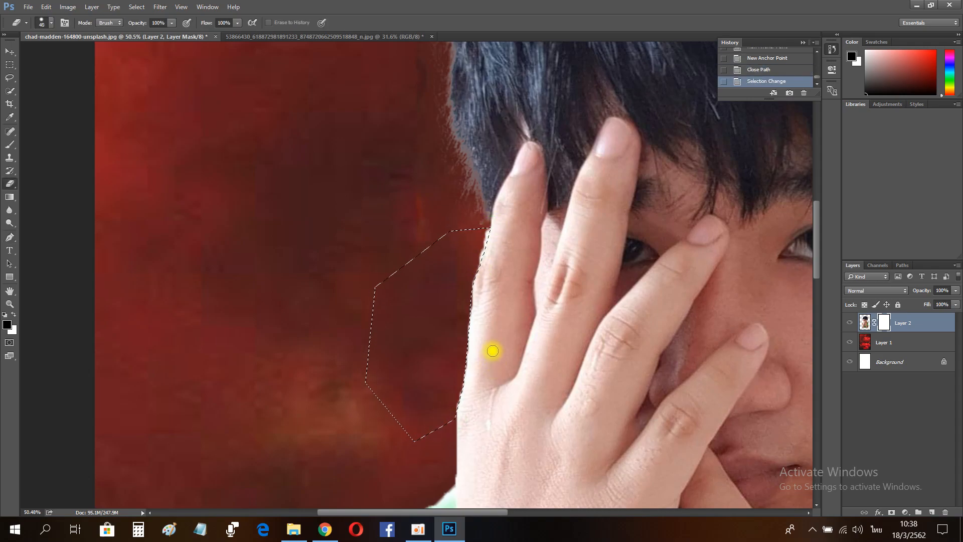
pyautogui.moveTo(476, 254); pyautogui.dragTo(286, 230)
pyautogui.click(888, 322)
pyautogui.moveTo(430, 414)
pyautogui.mouseDown()
pyautogui.moveTo(488, 222)
pyautogui.moveTo(481, 249)
pyautogui.mouseUp()
pyautogui.moveTo(482, 224)
pyautogui.mouseDown()
pyautogui.moveTo(463, 266)
pyautogui.moveTo(477, 252)
pyautogui.mouseUp()
pyautogui.click(491, 241)
pyautogui.click(867, 327)
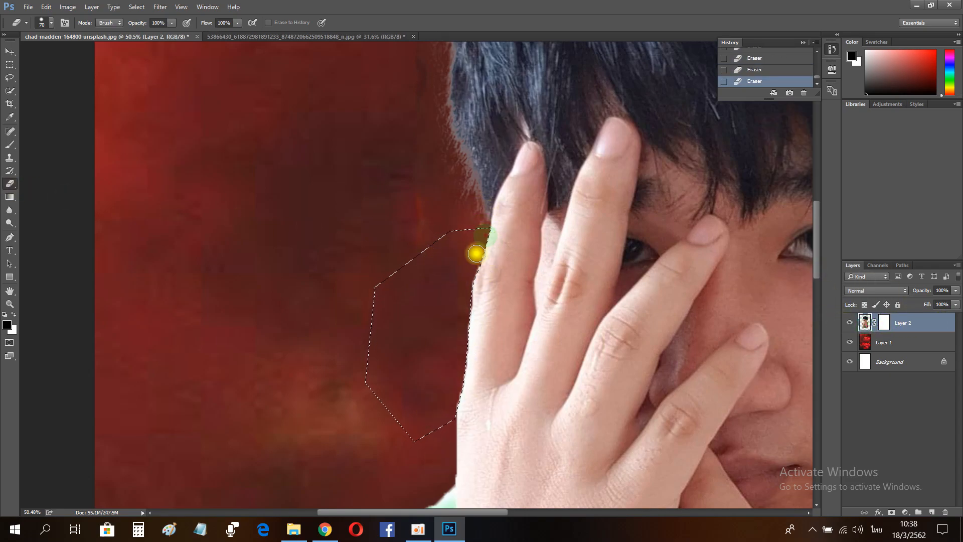
pyautogui.click(884, 322)
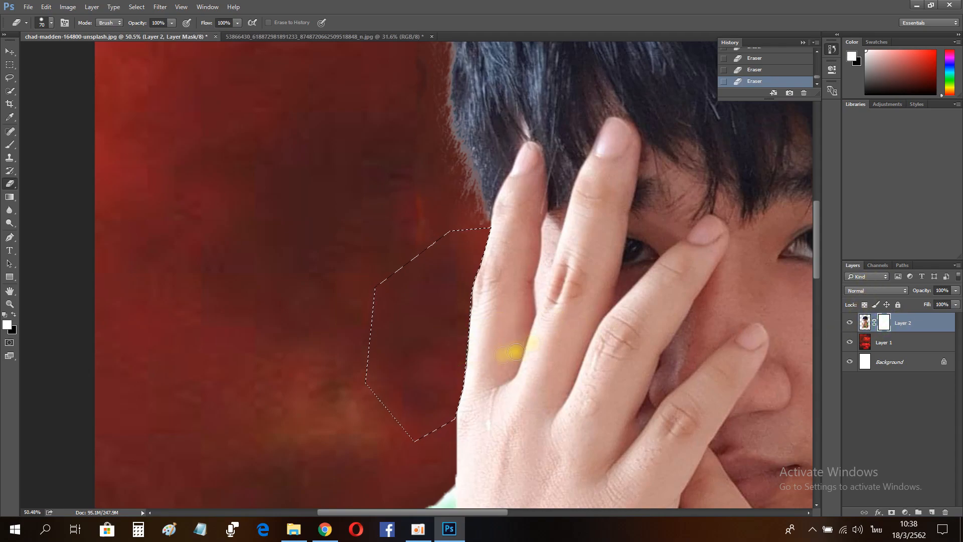
# Step: Deselect and touch up the mask along the hand's edge with the Eraser and Brush
pyautogui.hotkey('ctrl', 'd')
pyautogui.moveTo(493, 307); pyautogui.dragTo(472, 323)
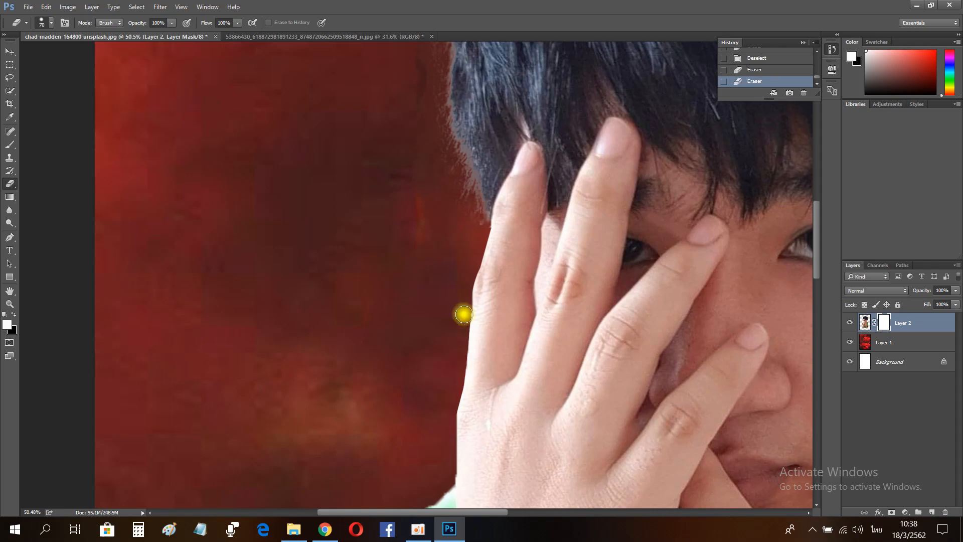
pyautogui.press('z')
pyautogui.moveTo(470, 316)
pyautogui.mouseDown()
pyautogui.moveTo(501, 316)
pyautogui.moveTo(529, 298)
pyautogui.mouseUp()
pyautogui.press('b')
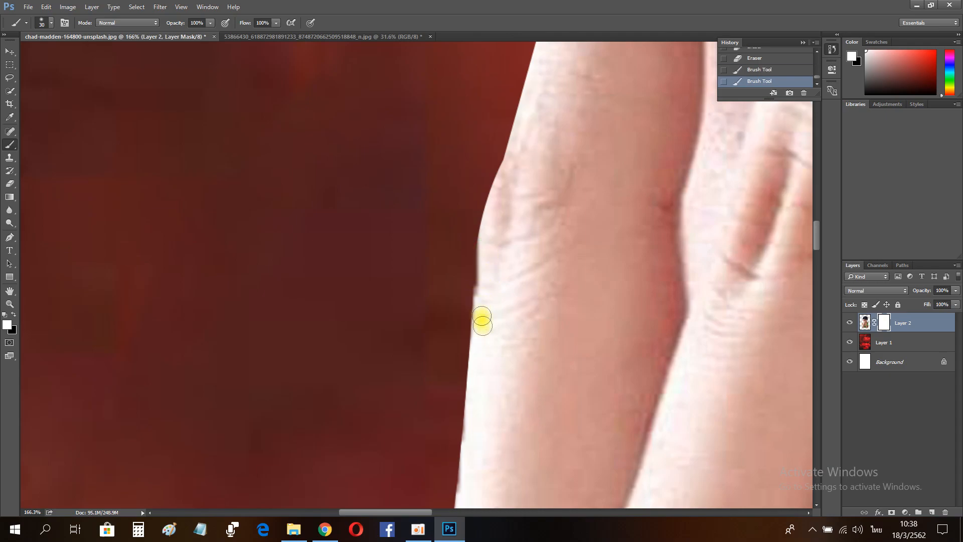
pyautogui.moveTo(482, 310); pyautogui.dragTo(486, 340)
pyautogui.press('e')
pyautogui.moveTo(447, 286); pyautogui.dragTo(438, 320)
# Step: Duplicate the smoke layer and move the copy above the person layer
pyautogui.click(9, 304)
pyautogui.moveTo(514, 304); pyautogui.dragTo(402, 265)
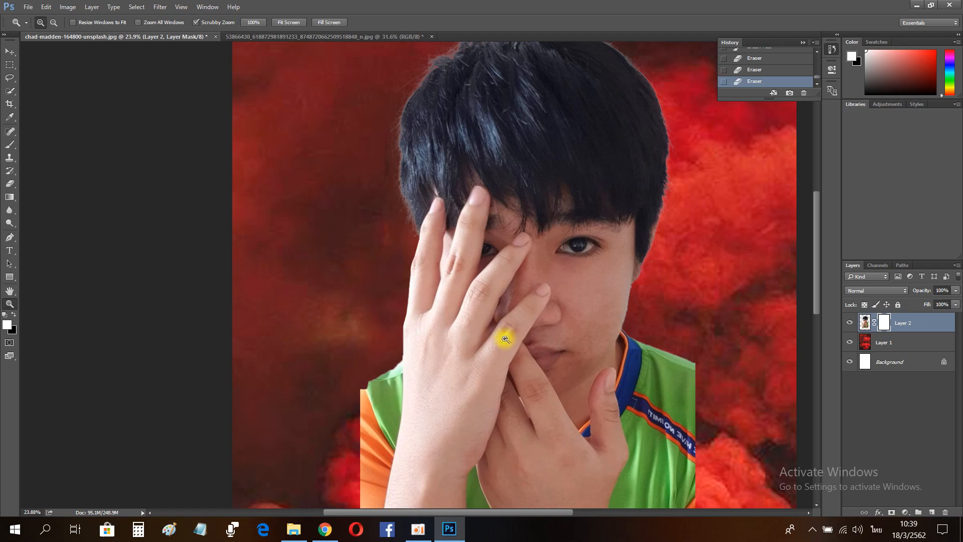
pyautogui.moveTo(507, 338); pyautogui.dragTo(492, 344)
pyautogui.scroll(-2, 462, 404)
pyautogui.moveTo(540, 396); pyautogui.dragTo(503, 387)
pyautogui.click(803, 43)
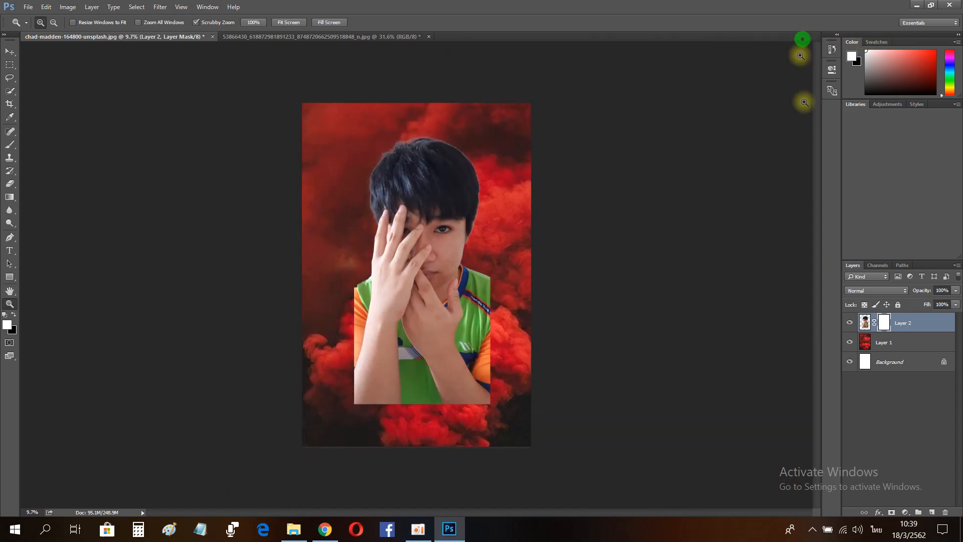
pyautogui.click(860, 340)
pyautogui.hotkey('ctrl', 'j')
pyautogui.press('x')
pyautogui.moveTo(898, 318); pyautogui.dragTo(898, 315)
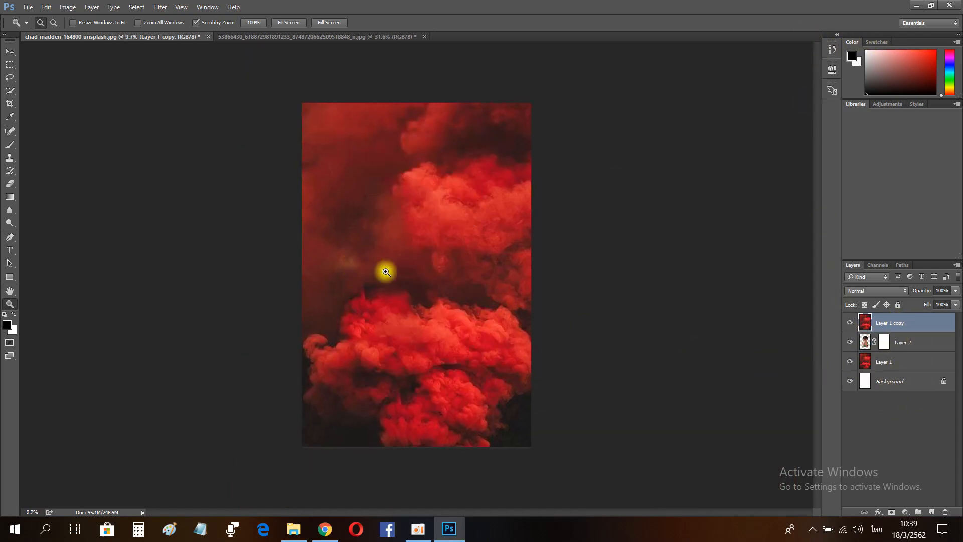
# Step: Try erasing through the smoke copy with the Eraser at 13% flow and adding a layer mask
pyautogui.press('e')
pyautogui.click(49, 23)
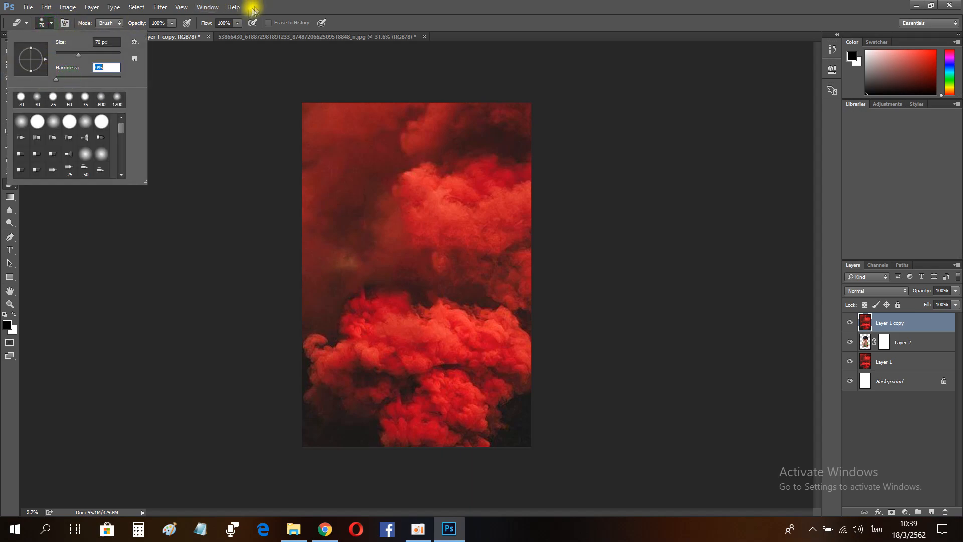
pyautogui.click(238, 22)
pyautogui.click(425, 5)
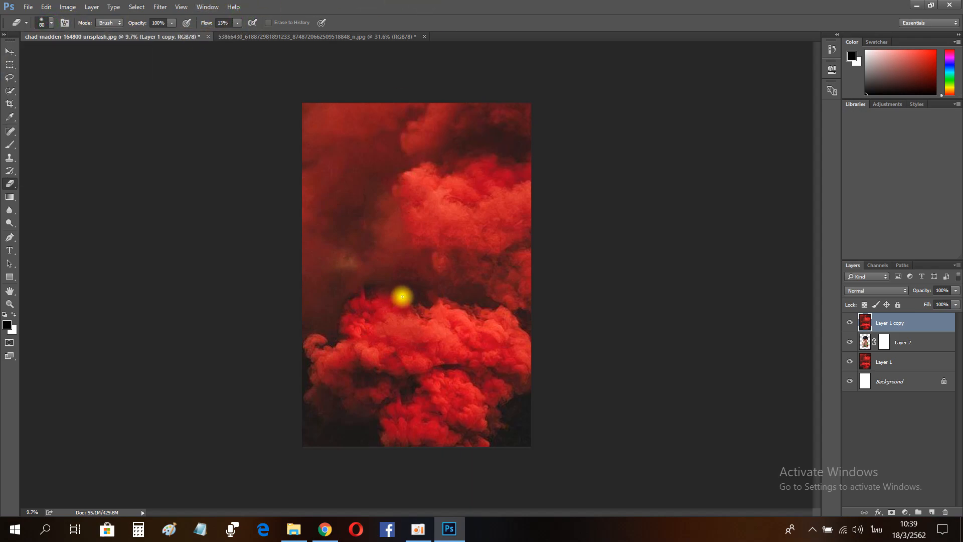
pyautogui.press(']')
pyautogui.press(']')
pyautogui.press(']')
pyautogui.moveTo(412, 292)
pyautogui.mouseDown()
pyautogui.moveTo(428, 275)
pyautogui.moveTo(428, 223)
pyautogui.moveTo(396, 180)
pyautogui.moveTo(430, 224)
pyautogui.moveTo(423, 206)
pyautogui.moveTo(445, 192)
pyautogui.moveTo(385, 310)
pyautogui.mouseUp()
pyautogui.press(']')
pyautogui.press(']')
pyautogui.press(']')
pyautogui.press(']')
pyautogui.press('[')
pyautogui.press('[')
pyautogui.press('[')
pyautogui.click(892, 513)
pyautogui.click(832, 49)
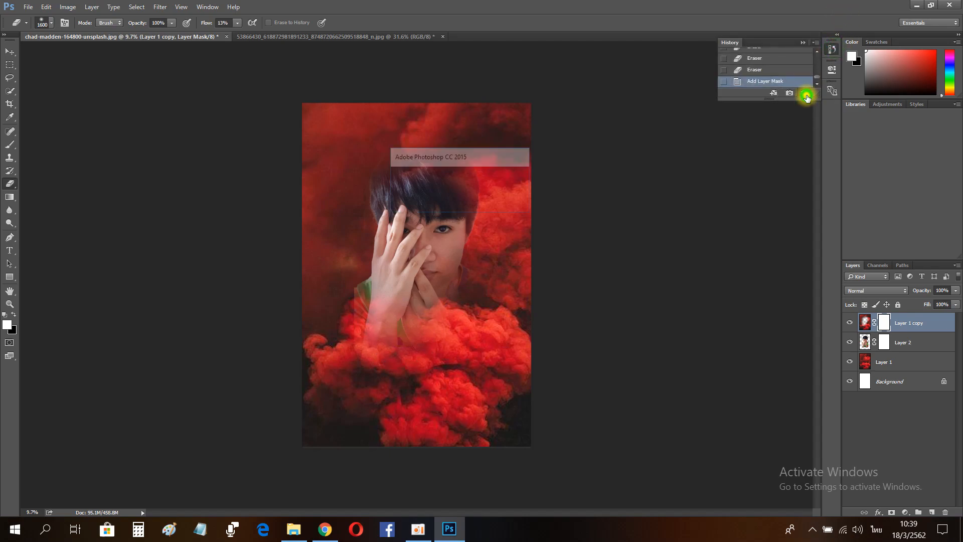
# Step: Delete the last three History states
pyautogui.click(806, 95)
pyautogui.click(806, 95)
pyautogui.click(807, 94)
pyautogui.click(807, 94)
pyautogui.click(803, 42)
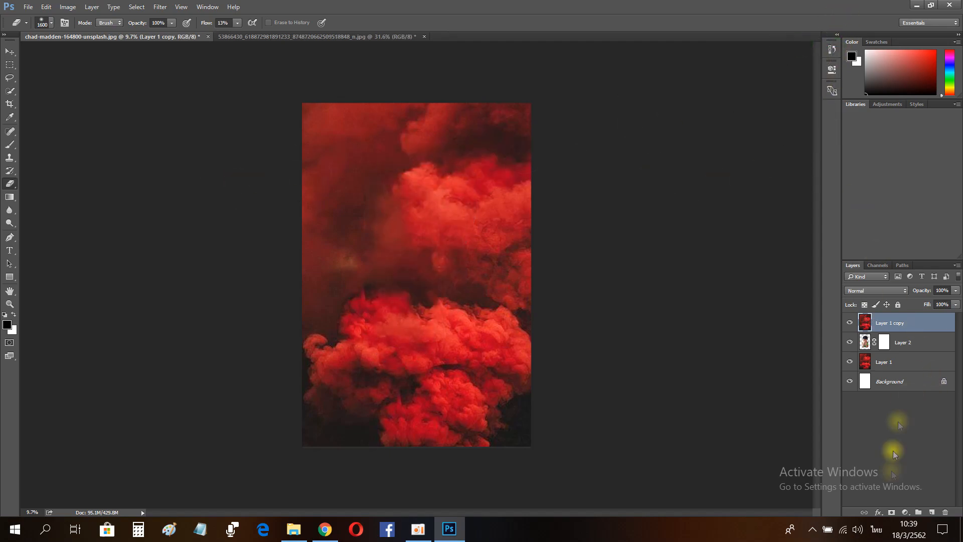
# Step: Add a layer mask to the smoke copy and erase it over the person's face with the soft Eraser
pyautogui.click(892, 513)
pyautogui.press('x')
pyautogui.moveTo(427, 228)
pyautogui.mouseDown()
pyautogui.moveTo(407, 250)
pyautogui.moveTo(384, 217)
pyautogui.moveTo(441, 217)
pyautogui.moveTo(430, 312)
pyautogui.moveTo(393, 328)
pyautogui.moveTo(426, 361)
pyautogui.moveTo(428, 136)
pyautogui.moveTo(432, 187)
pyautogui.moveTo(409, 163)
pyautogui.mouseUp()
pyautogui.press('[')
pyautogui.press('[')
pyautogui.press('[')
pyautogui.press('z')
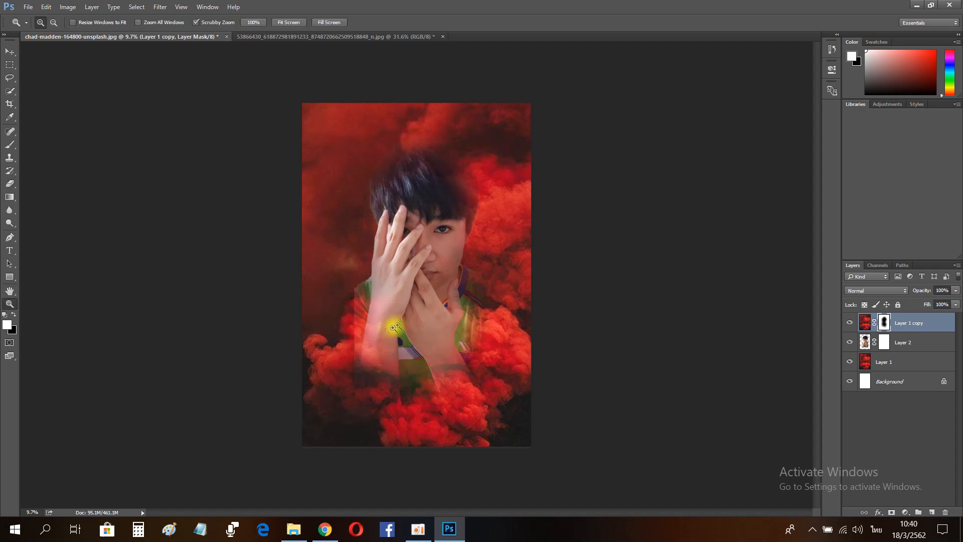
# Step: Paint the smoke copy's mask at the lower left with a large soft brush at 30% flow
pyautogui.moveTo(388, 322); pyautogui.dragTo(407, 321)
pyautogui.click(10, 144)
pyautogui.click(51, 23)
pyautogui.click(276, 22)
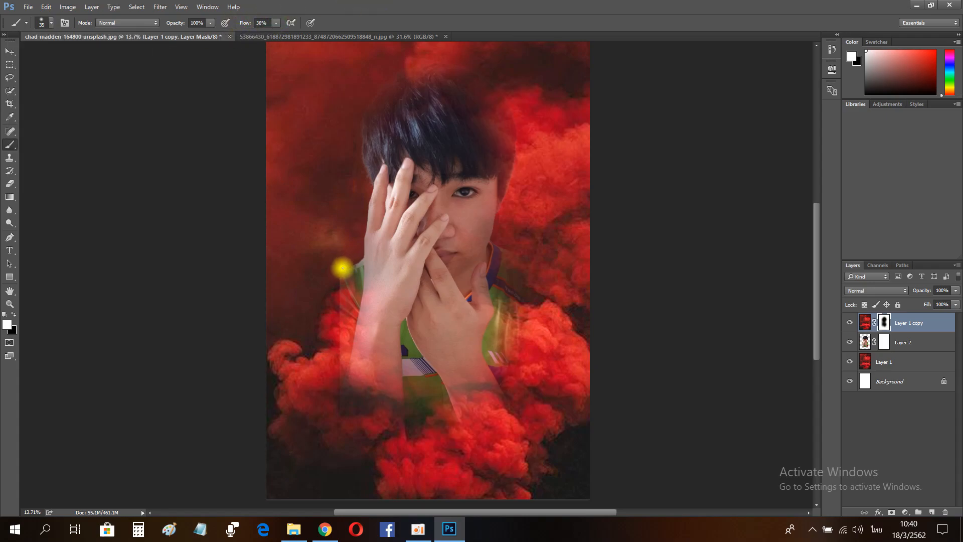
pyautogui.moveTo(331, 297); pyautogui.dragTo(327, 423)
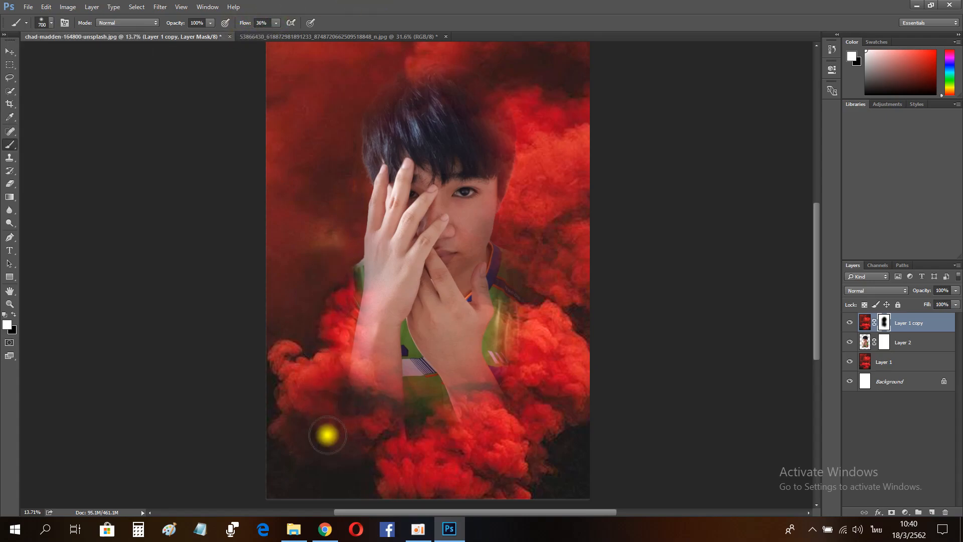
# Step: Apply a Camera Raw Filter to the person layer with Clarity +61, Blacks -43 and Shadows -4
pyautogui.click(10, 304)
pyautogui.moveTo(398, 266); pyautogui.dragTo(379, 267)
pyautogui.moveTo(442, 184); pyautogui.dragTo(482, 185)
pyautogui.hotkey('ctrl', '0')
pyautogui.click(889, 342)
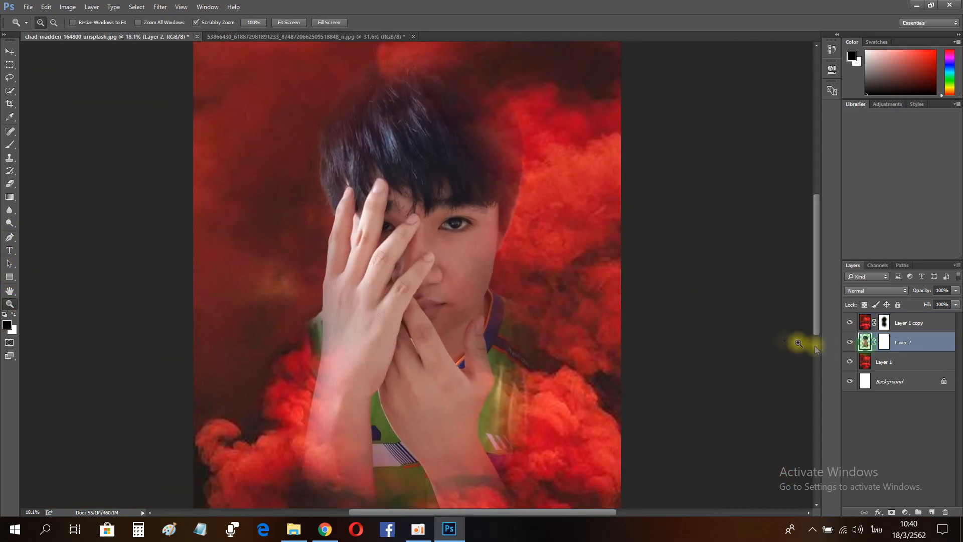
pyautogui.click(161, 7)
pyautogui.click(220, 92)
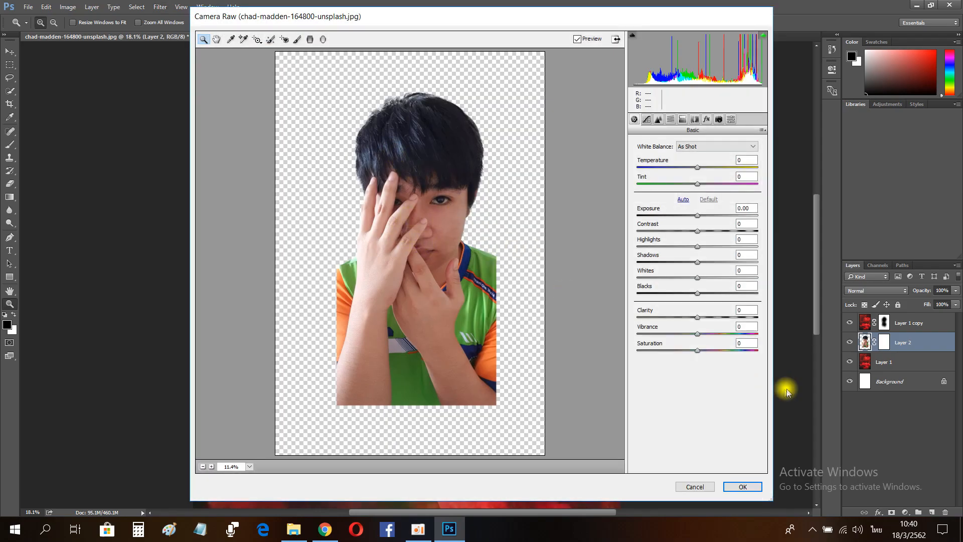
pyautogui.moveTo(697, 318); pyautogui.dragTo(729, 321)
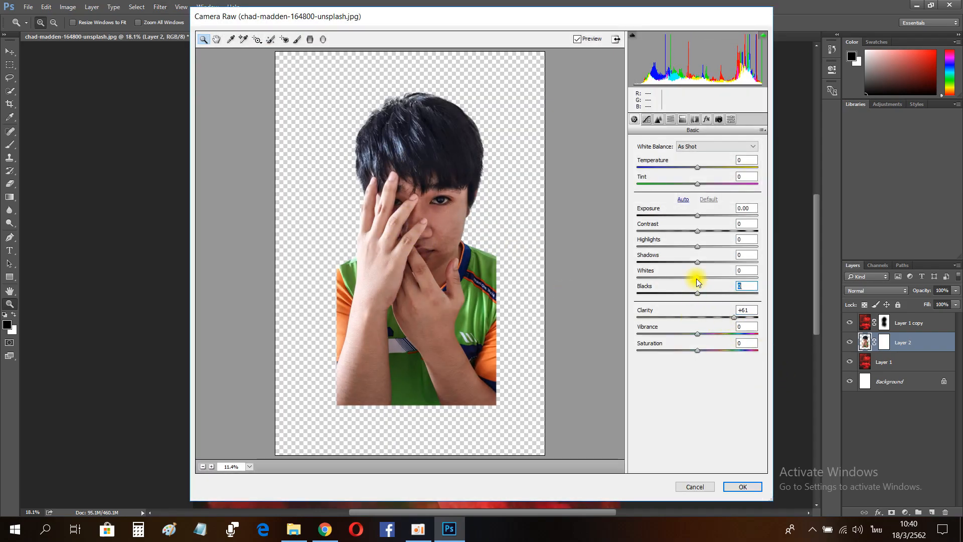
pyautogui.moveTo(696, 279)
pyautogui.mouseDown()
pyautogui.moveTo(663, 277)
pyautogui.moveTo(671, 261)
pyautogui.moveTo(670, 292)
pyautogui.moveTo(718, 260)
pyautogui.moveTo(695, 262)
pyautogui.moveTo(691, 278)
pyautogui.mouseUp()
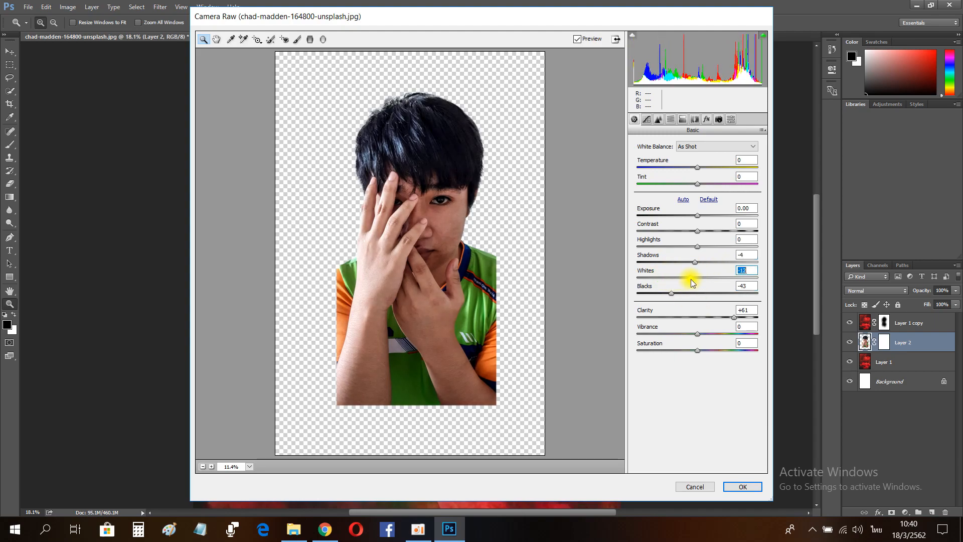
pyautogui.moveTo(693, 229); pyautogui.dragTo(699, 300)
pyautogui.click(742, 486)
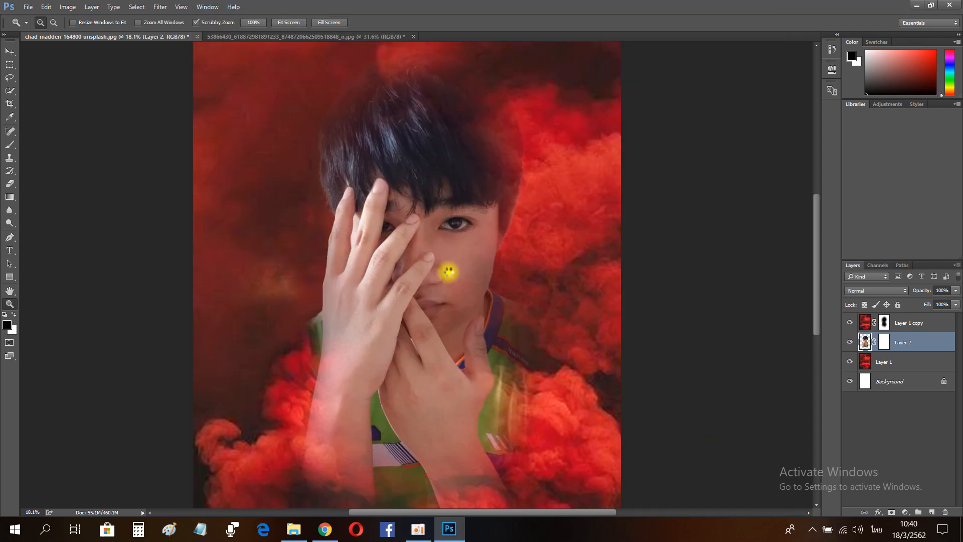
# Step: Hide the smoke copy and patch blemishes on the right cheek with the Patch tool
pyautogui.moveTo(468, 298); pyautogui.dragTo(447, 296)
pyautogui.moveTo(469, 271); pyautogui.dragTo(507, 289)
pyautogui.moveTo(457, 202); pyautogui.dragTo(456, 304)
pyautogui.press('j')
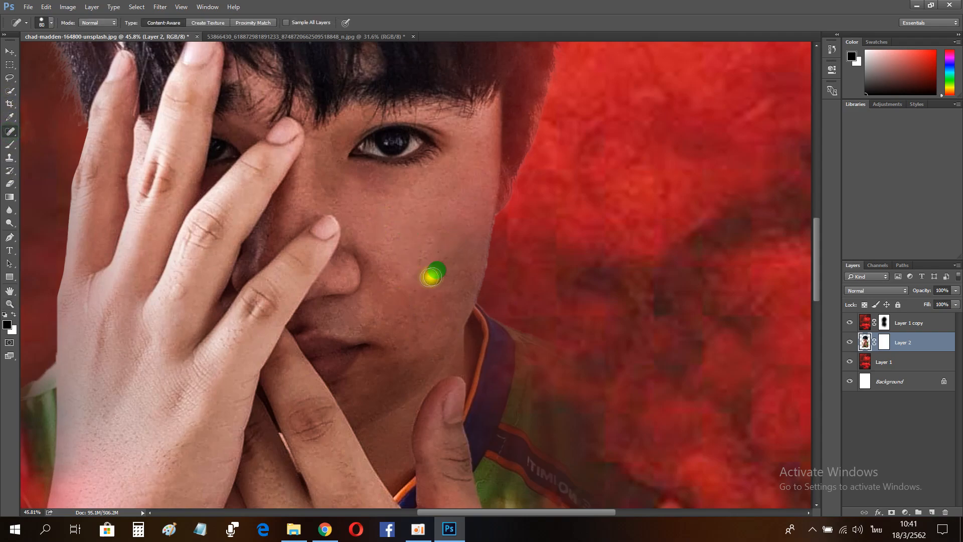
pyautogui.click(848, 323)
pyautogui.moveTo(9, 131); pyautogui.dragTo(48, 148)
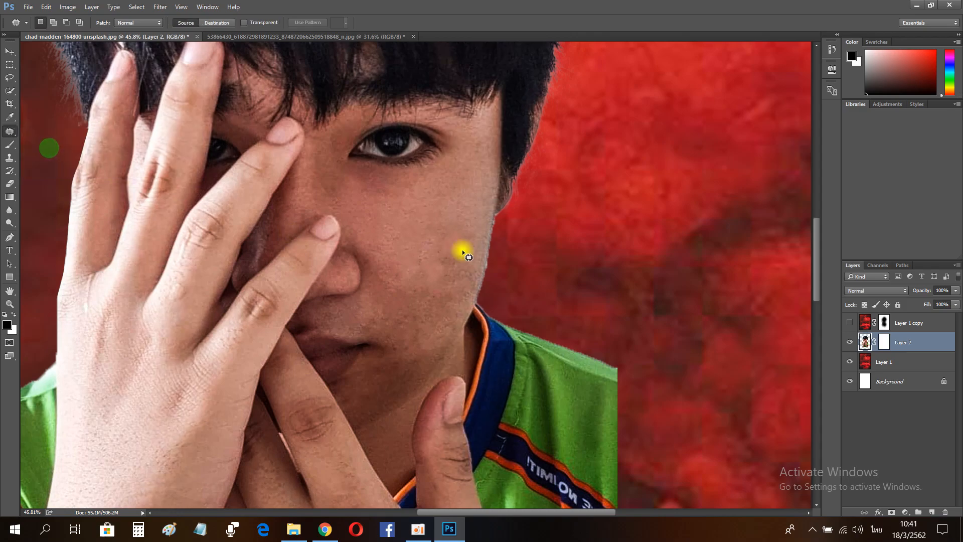
pyautogui.moveTo(445, 300); pyautogui.dragTo(451, 220)
pyautogui.moveTo(435, 251); pyautogui.dragTo(401, 219)
pyautogui.moveTo(447, 282); pyautogui.dragTo(429, 299)
pyautogui.moveTo(428, 300); pyautogui.dragTo(414, 245)
pyautogui.click(388, 283)
pyautogui.moveTo(437, 319); pyautogui.dragTo(433, 296)
pyautogui.moveTo(408, 318); pyautogui.dragTo(409, 257)
pyautogui.moveTo(435, 297)
pyautogui.mouseDown()
pyautogui.moveTo(406, 311)
pyautogui.moveTo(427, 299)
pyautogui.mouseUp()
pyautogui.moveTo(418, 325); pyautogui.dragTo(410, 244)
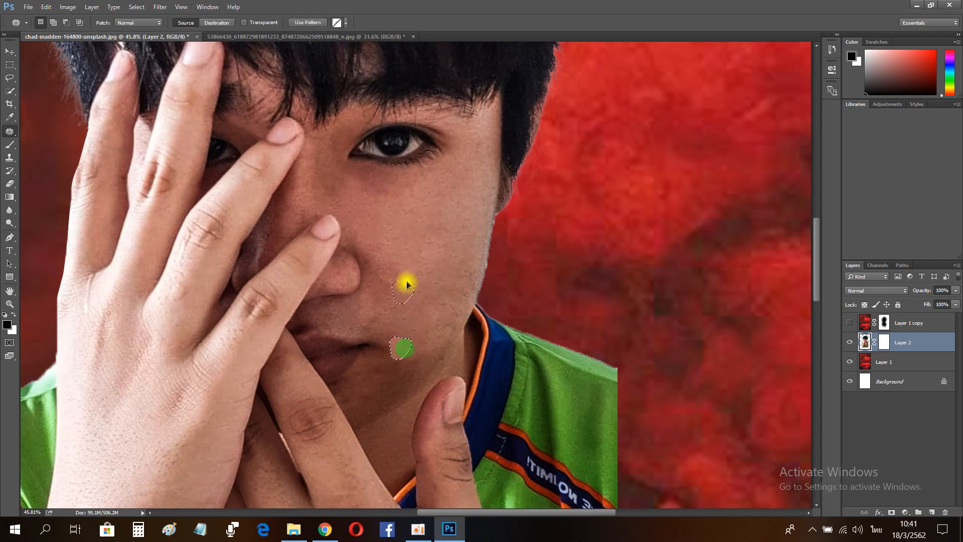
# Step: Patch more blemishes around the chin and right cheek
pyautogui.moveTo(396, 363); pyautogui.dragTo(425, 348)
pyautogui.moveTo(402, 377); pyautogui.dragTo(441, 331)
pyautogui.moveTo(374, 370); pyautogui.dragTo(405, 353)
pyautogui.moveTo(397, 363); pyautogui.dragTo(411, 322)
pyautogui.click(387, 356)
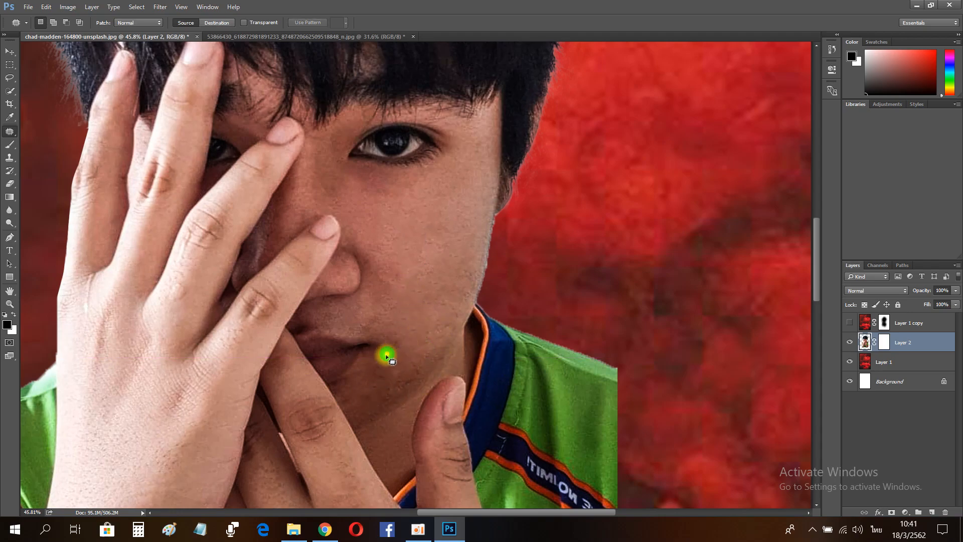
pyautogui.moveTo(415, 264)
pyautogui.mouseDown()
pyautogui.moveTo(393, 266)
pyautogui.moveTo(429, 292)
pyautogui.mouseUp()
pyautogui.moveTo(402, 289); pyautogui.dragTo(420, 245)
pyautogui.moveTo(380, 270); pyautogui.dragTo(425, 291)
pyautogui.moveTo(402, 289)
pyautogui.mouseDown()
pyautogui.moveTo(413, 255)
pyautogui.moveTo(424, 260)
pyautogui.mouseUp()
pyautogui.moveTo(419, 260); pyautogui.dragTo(420, 282)
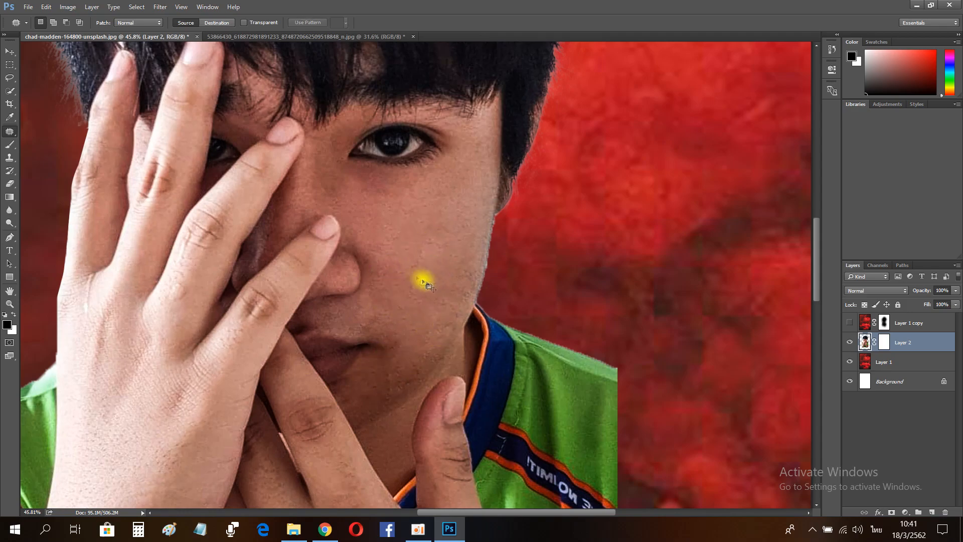
# Step: Nudge the person layer slightly with Free Transform
pyautogui.rightClick(10, 132)
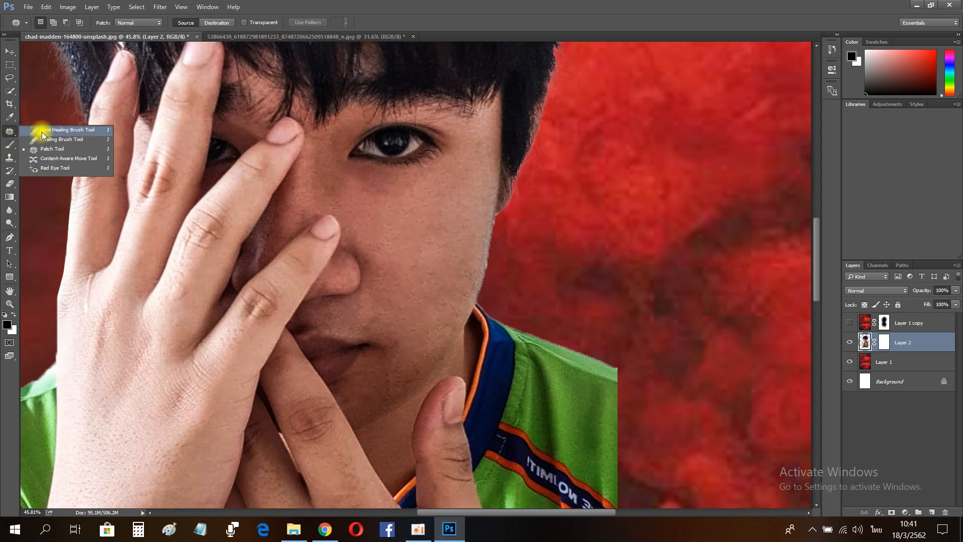
pyautogui.click(45, 130)
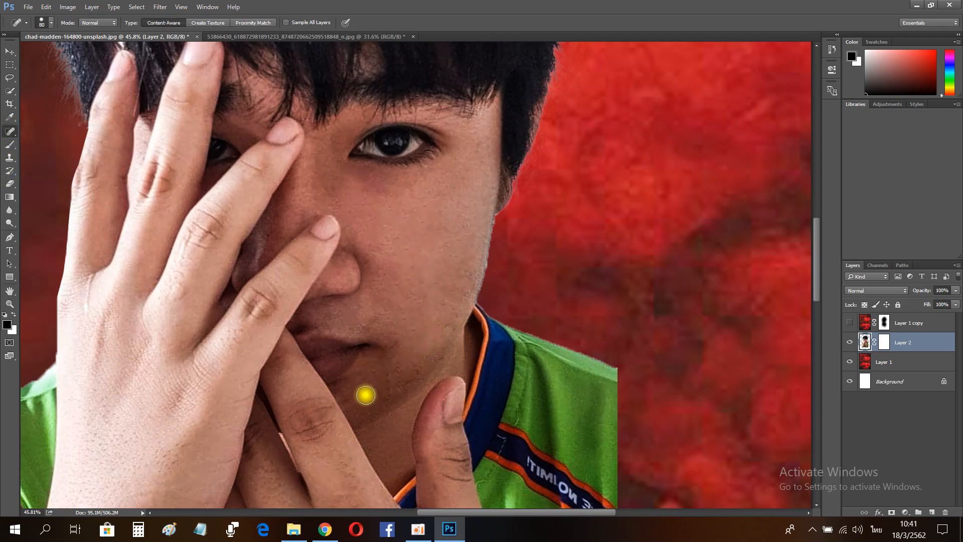
pyautogui.click(9, 304)
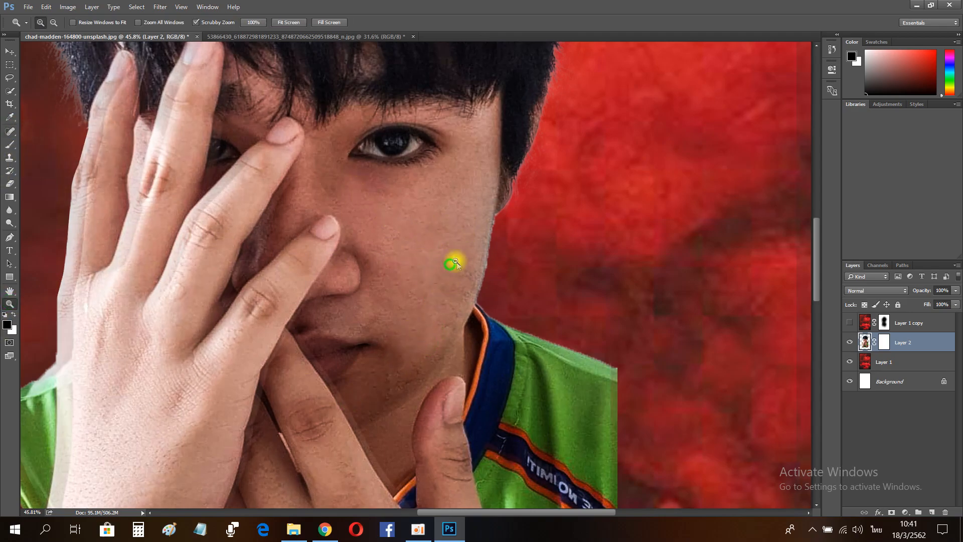
pyautogui.moveTo(454, 262); pyautogui.dragTo(439, 213)
pyautogui.hotkey('ctrl', 't')
pyautogui.moveTo(510, 267); pyautogui.dragTo(508, 263)
pyautogui.press('Return')
# Step: Show the smoke copy layer again and view the whole composition
pyautogui.click(850, 322)
pyautogui.moveTo(424, 327); pyautogui.dragTo(435, 388)
pyautogui.moveTo(425, 248); pyautogui.dragTo(400, 213)
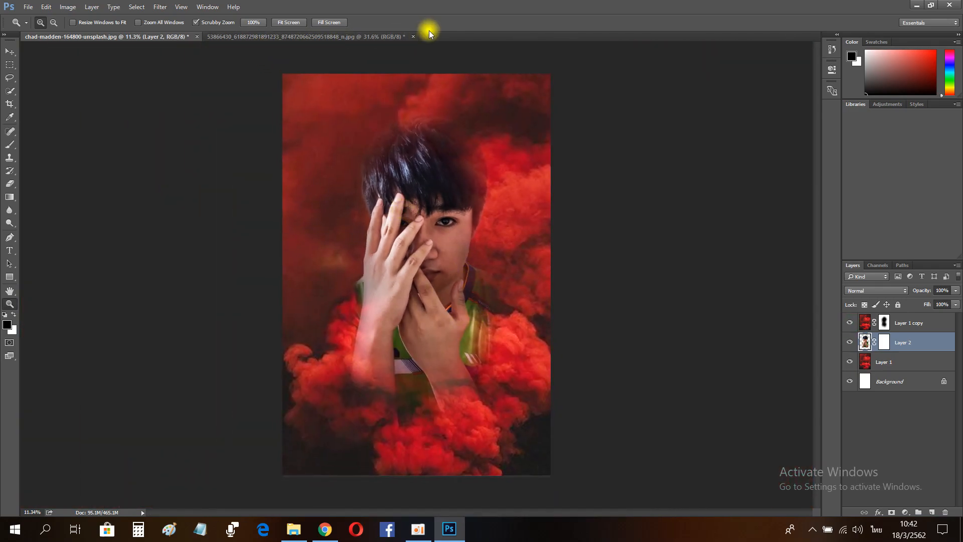
# Step: Close the smoke source document and open the red paint splash image
pyautogui.click(413, 36)
pyautogui.click(487, 267)
pyautogui.click(27, 7)
pyautogui.click(43, 31)
pyautogui.doubleClick(146, 103)
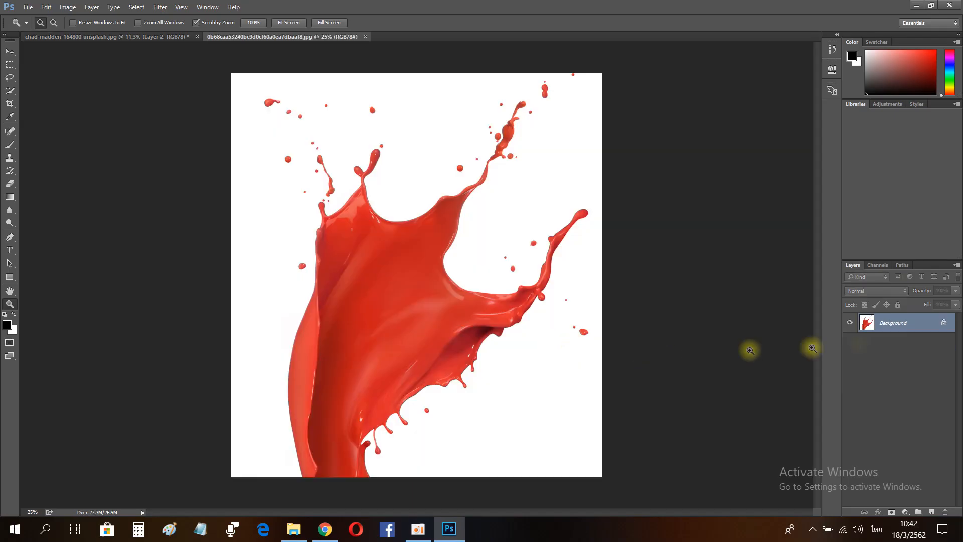
# Step: Bring the paint splash image into the portrait composition and set its blend mode to Multiply
pyautogui.press('v')
pyautogui.moveTo(69, 39); pyautogui.dragTo(392, 293)
pyautogui.click(877, 291)
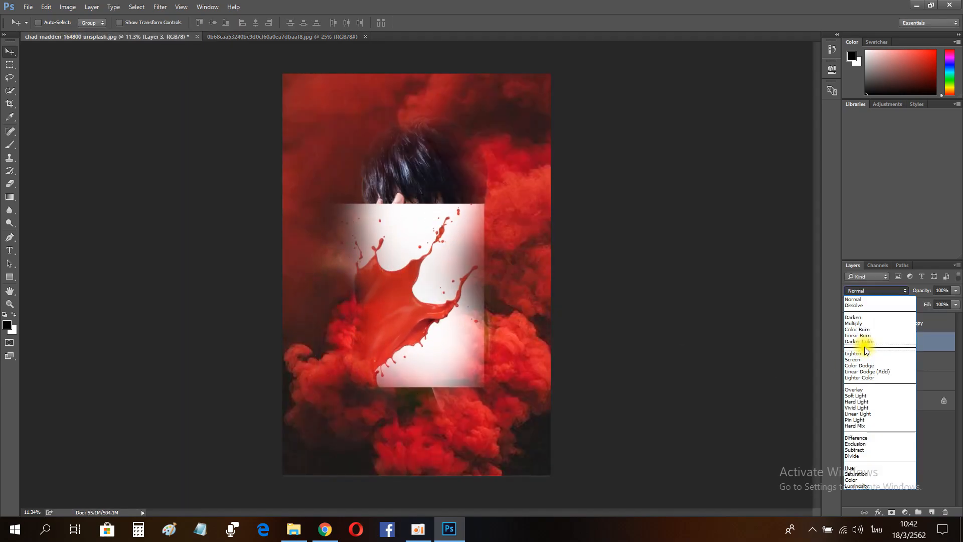
pyautogui.click(860, 325)
# Step: Scale and position the splash layer over the raised hand with Free Transform
pyautogui.hotkey('ctrl', 't')
pyautogui.moveTo(498, 160); pyautogui.dragTo(439, 131)
pyautogui.moveTo(440, 301); pyautogui.dragTo(411, 288)
pyautogui.moveTo(473, 145); pyautogui.dragTo(515, 190)
pyautogui.moveTo(424, 286); pyautogui.dragTo(429, 322)
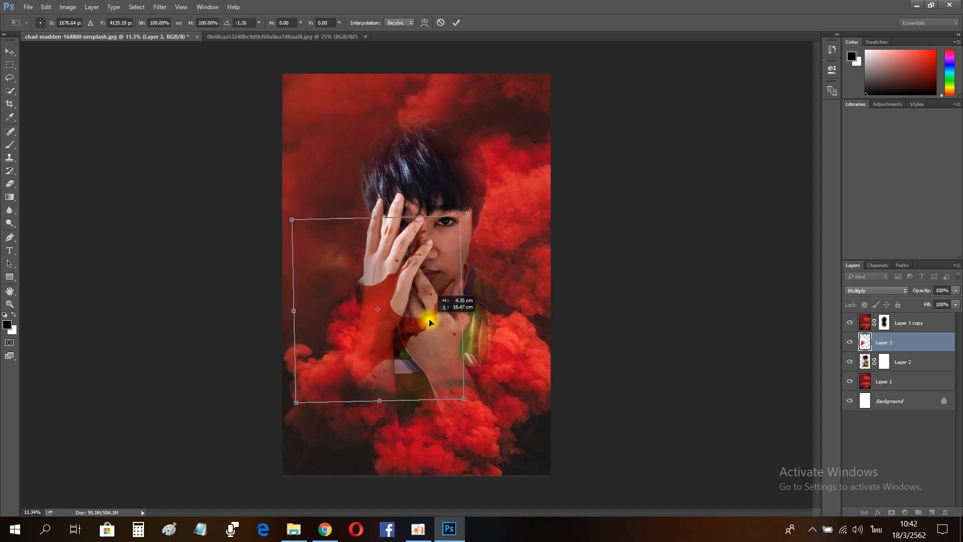
# Step: Warp the splash so it wraps around the raised hand and fingers, then commit the warp
pyautogui.rightClick(404, 355)
pyautogui.click(396, 239)
pyautogui.moveTo(380, 396); pyautogui.dragTo(329, 385)
pyautogui.moveTo(441, 385); pyautogui.dragTo(463, 381)
pyautogui.moveTo(461, 302); pyautogui.dragTo(433, 277)
pyautogui.moveTo(390, 299); pyautogui.dragTo(399, 388)
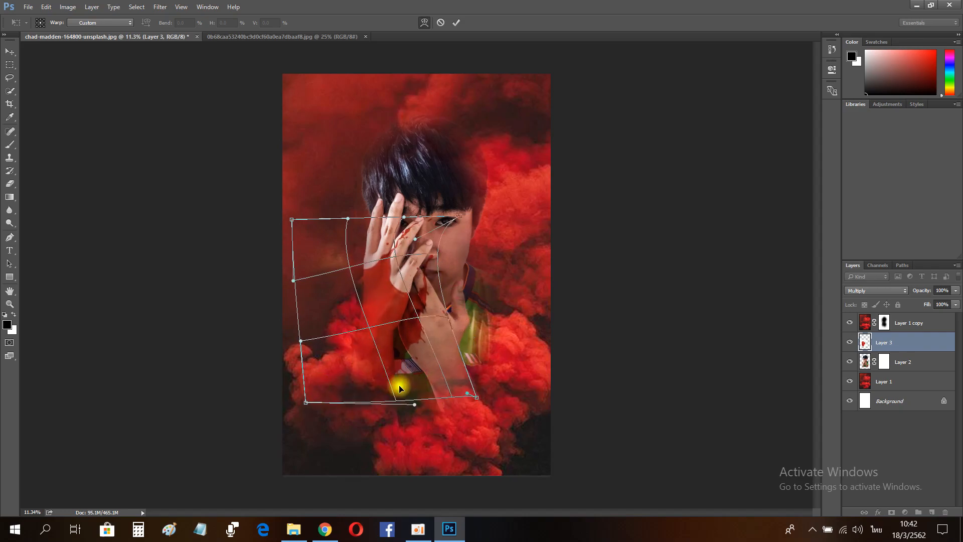
pyautogui.moveTo(312, 401); pyautogui.dragTo(237, 417)
pyautogui.moveTo(400, 385); pyautogui.dragTo(414, 387)
pyautogui.moveTo(384, 277); pyautogui.dragTo(394, 253)
pyautogui.moveTo(418, 215); pyautogui.dragTo(435, 200)
pyautogui.moveTo(432, 254); pyautogui.dragTo(432, 284)
pyautogui.moveTo(370, 228); pyautogui.dragTo(376, 238)
pyautogui.moveTo(429, 320); pyautogui.dragTo(421, 315)
pyautogui.moveTo(375, 252); pyautogui.dragTo(383, 253)
pyautogui.moveTo(421, 213); pyautogui.dragTo(426, 217)
pyautogui.moveTo(372, 251); pyautogui.dragTo(501, 241)
pyautogui.press('Return')
pyautogui.hotkey('ctrl', 'z')
# Step: Close the first paint splash source document
pyautogui.click(9, 305)
pyautogui.moveTo(427, 302); pyautogui.dragTo(400, 301)
pyautogui.moveTo(431, 384); pyautogui.dragTo(419, 376)
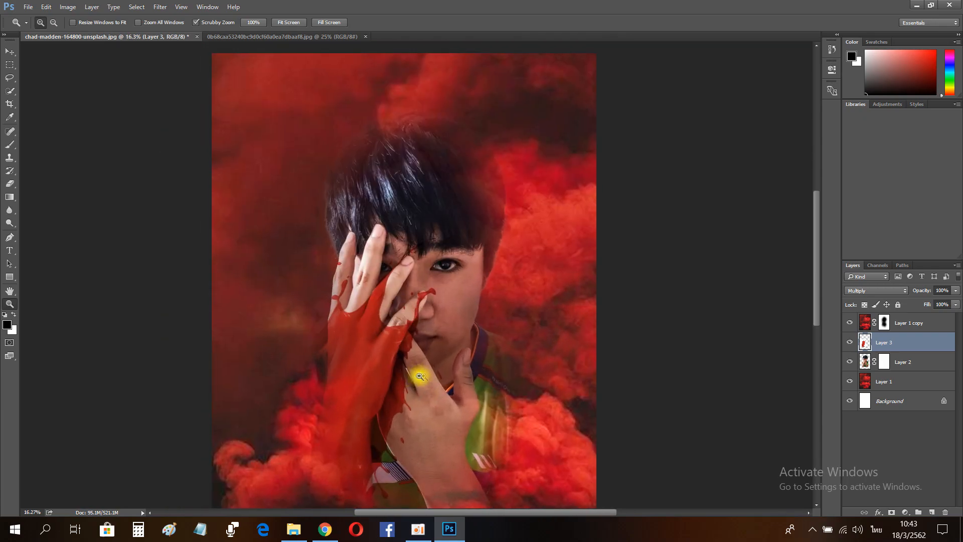
pyautogui.click(254, 36)
pyautogui.click(366, 37)
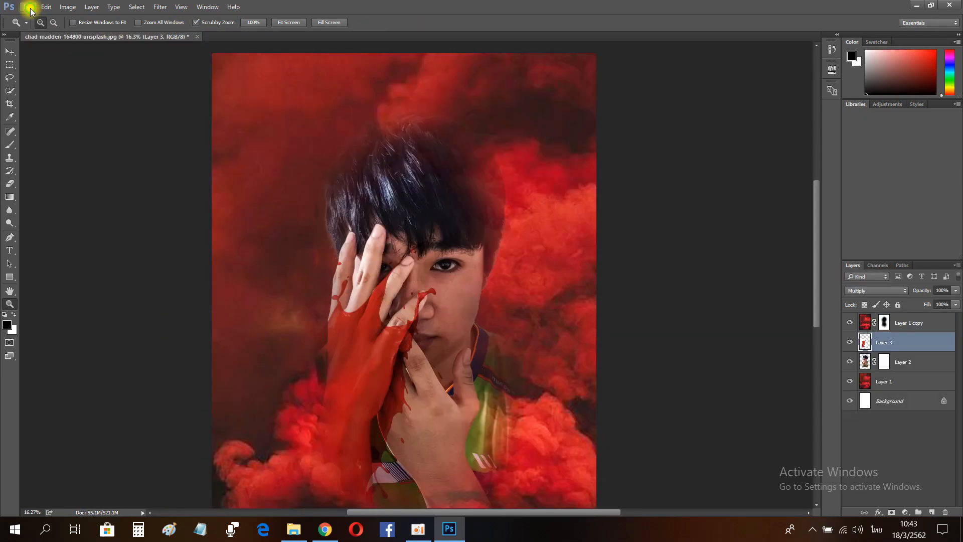
pyautogui.click(28, 7)
pyautogui.click(33, 23)
pyautogui.doubleClick(429, 97)
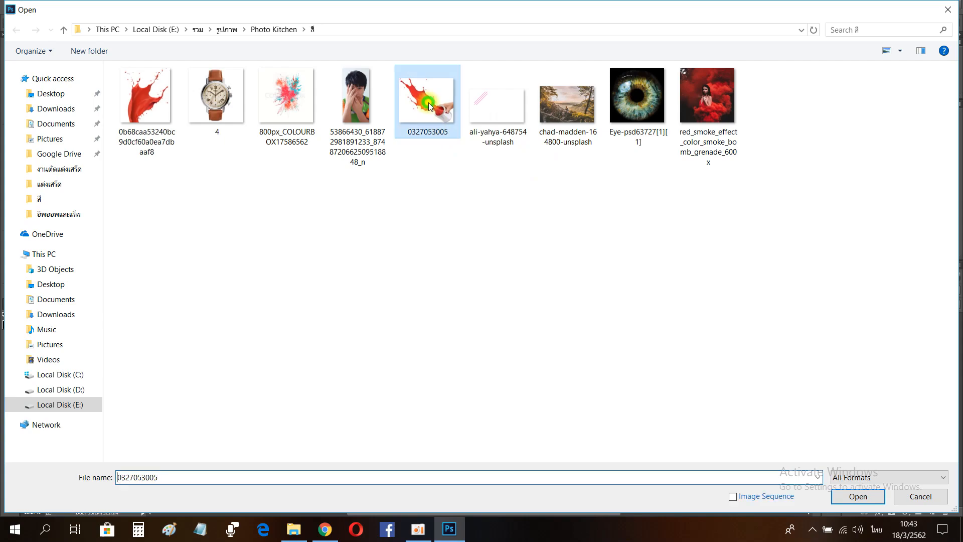
# Step: Remove the white background of the paint can splash with the Magic Eraser
pyautogui.rightClick(9, 183)
pyautogui.click(50, 203)
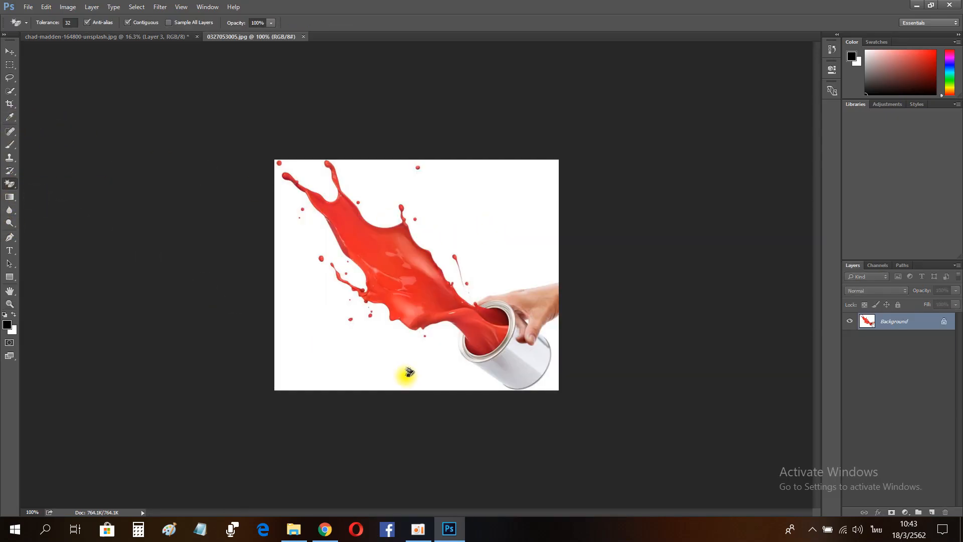
pyautogui.click(411, 347)
# Step: Erase the hand and paint can from the splash image with the Eraser
pyautogui.rightClick(10, 183)
pyautogui.click(50, 186)
pyautogui.moveTo(551, 326)
pyautogui.mouseDown()
pyautogui.moveTo(533, 361)
pyautogui.moveTo(496, 347)
pyautogui.moveTo(500, 312)
pyautogui.mouseUp()
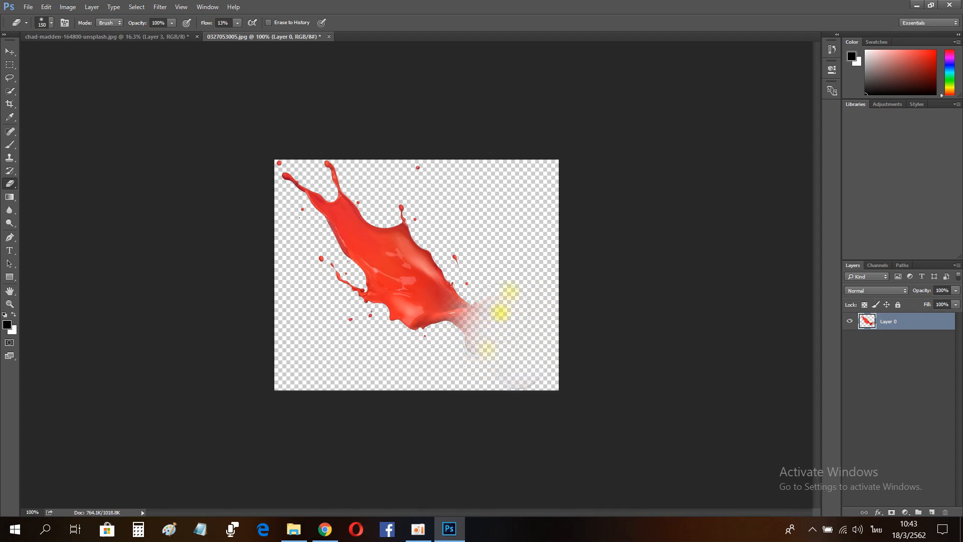
# Step: Move the cleaned splash into the portrait and enlarge it with Free Transform
pyautogui.press('v')
pyautogui.moveTo(383, 251); pyautogui.dragTo(461, 350)
pyautogui.hotkey('ctrl', 't')
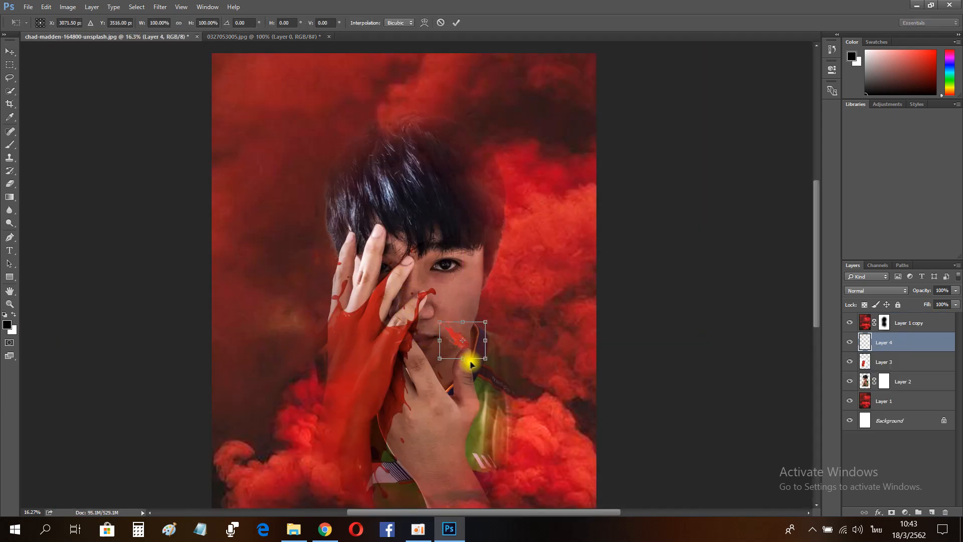
pyautogui.moveTo(484, 358); pyautogui.dragTo(527, 115)
pyautogui.scroll(12, 509, 243)
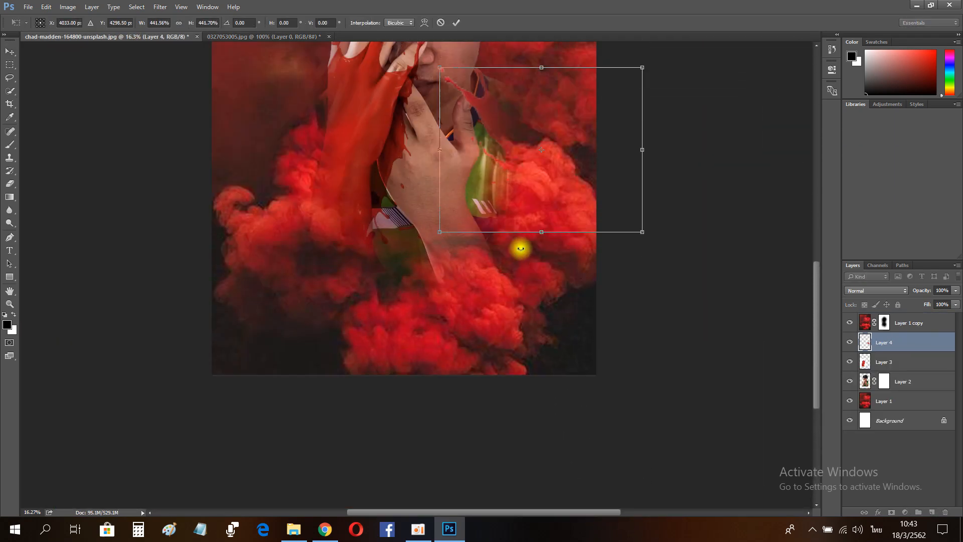
# Step: Scale and position the new splash across the face and chest
pyautogui.moveTo(564, 273); pyautogui.dragTo(507, 234)
pyautogui.moveTo(582, 286); pyautogui.dragTo(620, 316)
pyautogui.moveTo(497, 250); pyautogui.dragTo(494, 226)
pyautogui.moveTo(622, 293); pyautogui.dragTo(673, 336)
pyautogui.moveTo(558, 257); pyautogui.dragTo(569, 273)
pyautogui.moveTo(683, 352); pyautogui.dragTo(632, 310)
pyautogui.moveTo(612, 59); pyautogui.dragTo(643, 86)
pyautogui.moveTo(548, 231); pyautogui.dragTo(496, 231)
# Step: Warp the new splash into a curved shape over the face and commit it
pyautogui.rightClick(467, 174)
pyautogui.click(512, 259)
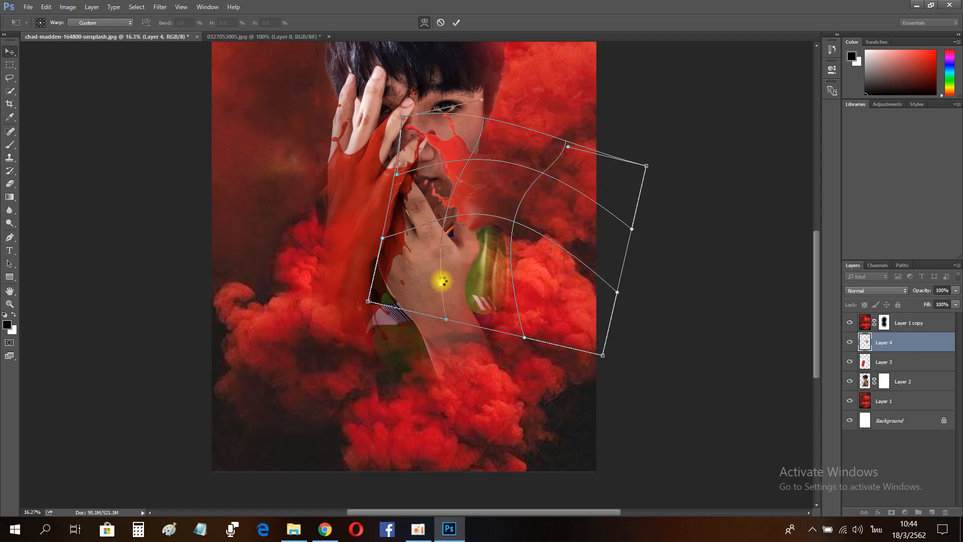
pyautogui.press('Return')
# Step: Set the new splash layer to Multiply and rotate it slightly over the face with Free Transform
pyautogui.scroll(4, 489, 246)
pyautogui.hotkey('ctrl', 't')
pyautogui.moveTo(576, 129); pyautogui.dragTo(571, 104)
pyautogui.click(876, 290)
pyautogui.click(855, 323)
pyautogui.moveTo(501, 248); pyautogui.dragTo(507, 229)
pyautogui.moveTo(574, 89); pyautogui.dragTo(601, 98)
pyautogui.moveTo(513, 211); pyautogui.dragTo(503, 226)
pyautogui.moveTo(529, 131); pyautogui.dragTo(541, 134)
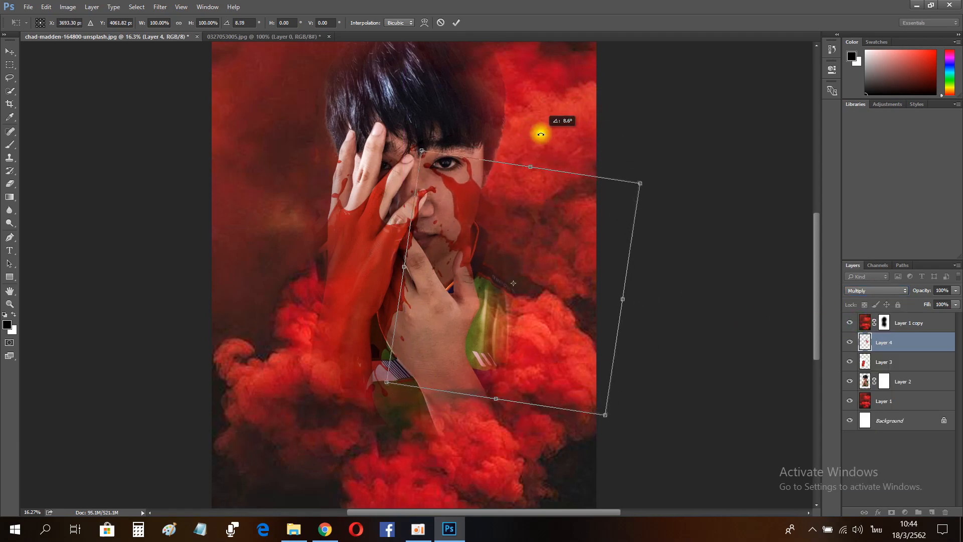
pyautogui.press('Return')
# Step: Warp the splash to follow the contours of the face beside the eye
pyautogui.hotkey('ctrl', 'space')
pyautogui.moveTo(458, 210); pyautogui.dragTo(476, 215)
pyautogui.hotkey('ctrl', 't')
pyautogui.rightClick(475, 186)
pyautogui.click(527, 247)
pyautogui.rightClick(420, 186)
pyautogui.click(479, 269)
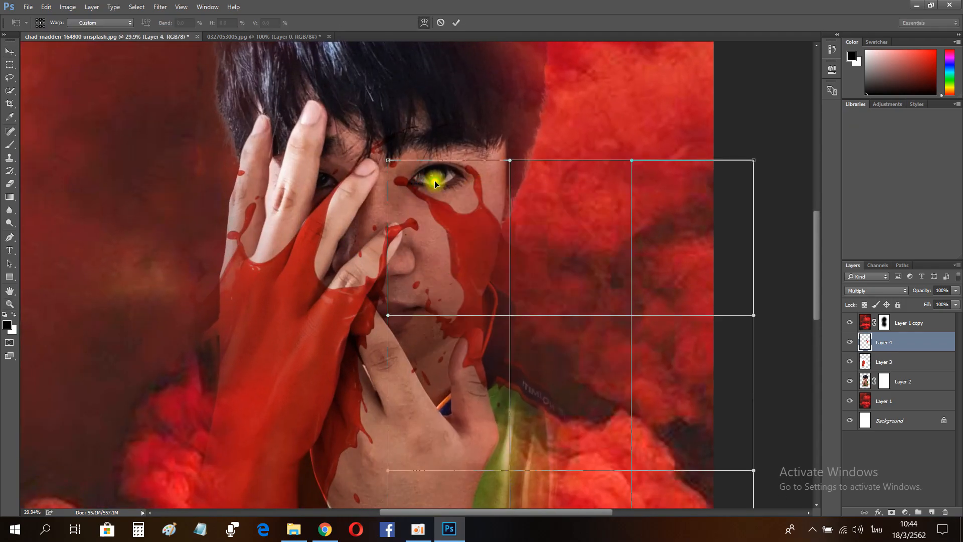
pyautogui.moveTo(434, 181); pyautogui.dragTo(428, 193)
pyautogui.moveTo(515, 178); pyautogui.dragTo(539, 175)
pyautogui.moveTo(491, 232); pyautogui.dragTo(473, 239)
pyautogui.moveTo(474, 316); pyautogui.dragTo(456, 325)
pyautogui.moveTo(494, 389); pyautogui.dragTo(468, 400)
pyautogui.moveTo(536, 263); pyautogui.dragTo(542, 259)
pyautogui.moveTo(465, 196); pyautogui.dragTo(474, 199)
pyautogui.press('Return')
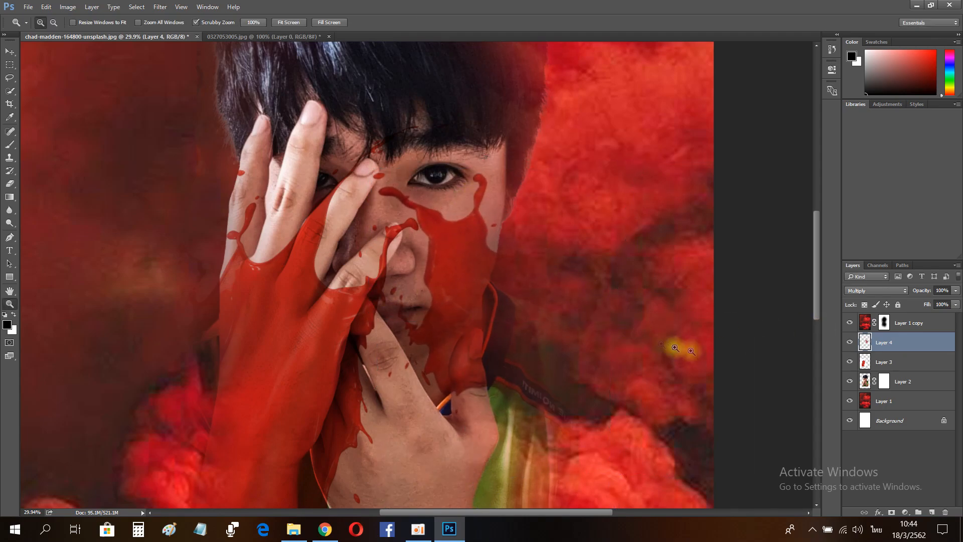
# Step: Shift the splash's hue to +180 with Hue/Saturation
pyautogui.hotkey('ctrl', 'u')
pyautogui.moveTo(464, 112); pyautogui.dragTo(655, 142)
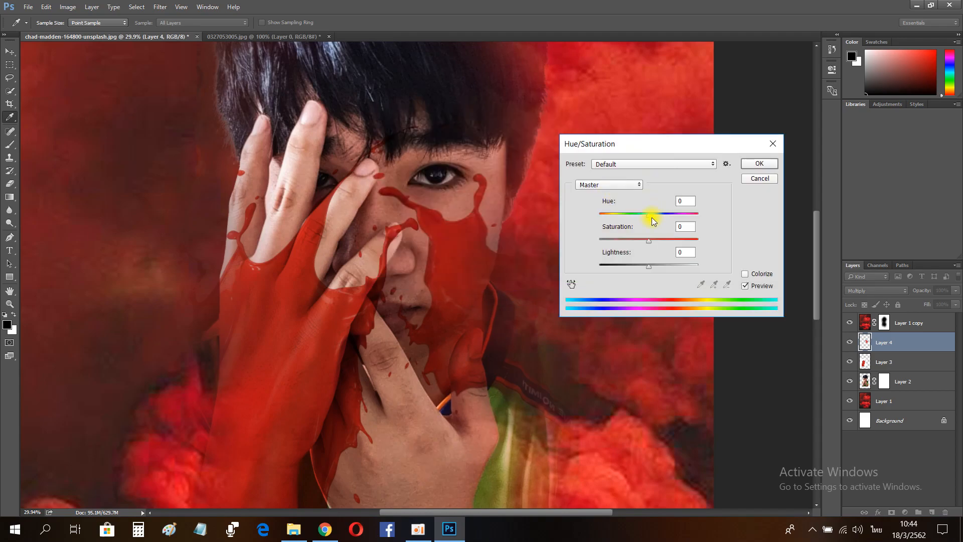
pyautogui.moveTo(675, 223); pyautogui.dragTo(710, 225)
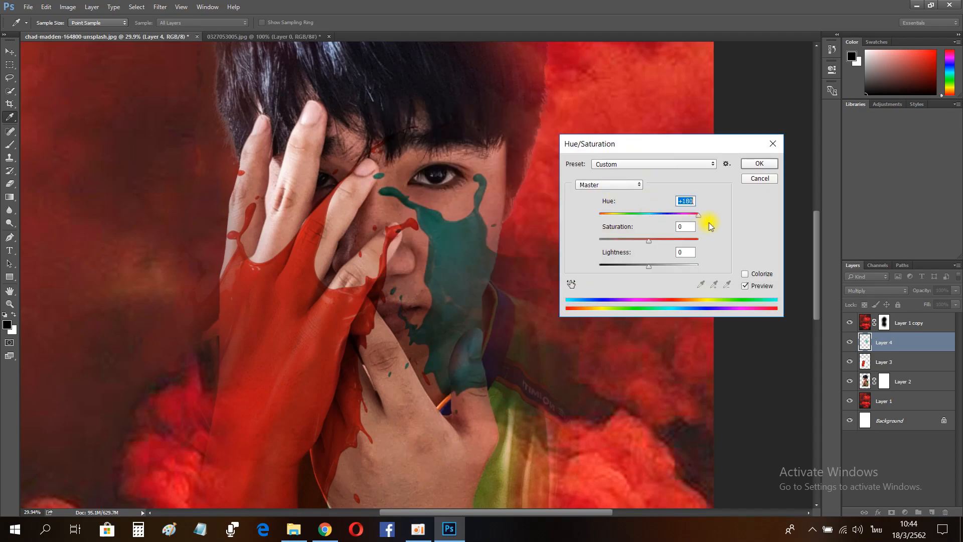
pyautogui.click(754, 163)
# Step: Close the paint can splash document without saving
pyautogui.click(9, 302)
pyautogui.moveTo(467, 254); pyautogui.dragTo(381, 267)
pyautogui.moveTo(454, 314); pyautogui.dragTo(476, 317)
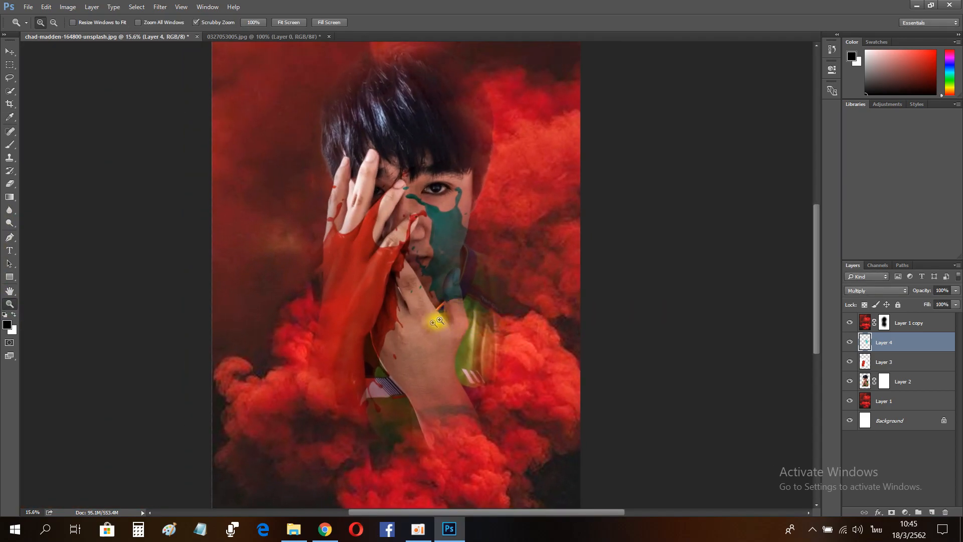
pyautogui.click(329, 36)
pyautogui.press('n')
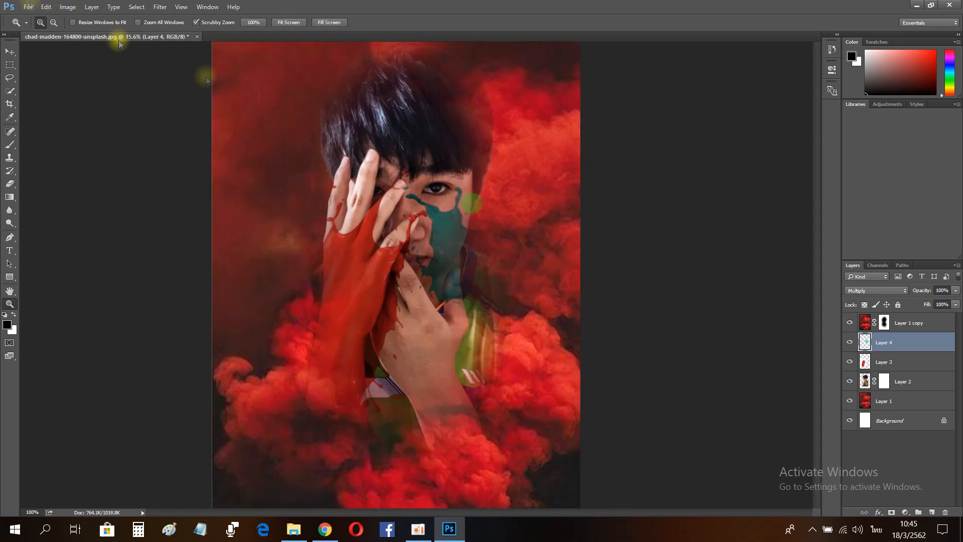
# Step: Open the watch image 4
pyautogui.click(25, 8)
pyautogui.click(38, 25)
pyautogui.doubleClick(209, 110)
# Step: Select the watch with the Quick Selection tool
pyautogui.rightClick(10, 184)
pyautogui.click(50, 203)
pyautogui.click(323, 233)
pyautogui.hotkey('ctrl', 'z')
pyautogui.click(10, 93)
pyautogui.moveTo(389, 249); pyautogui.dragTo(400, 281)
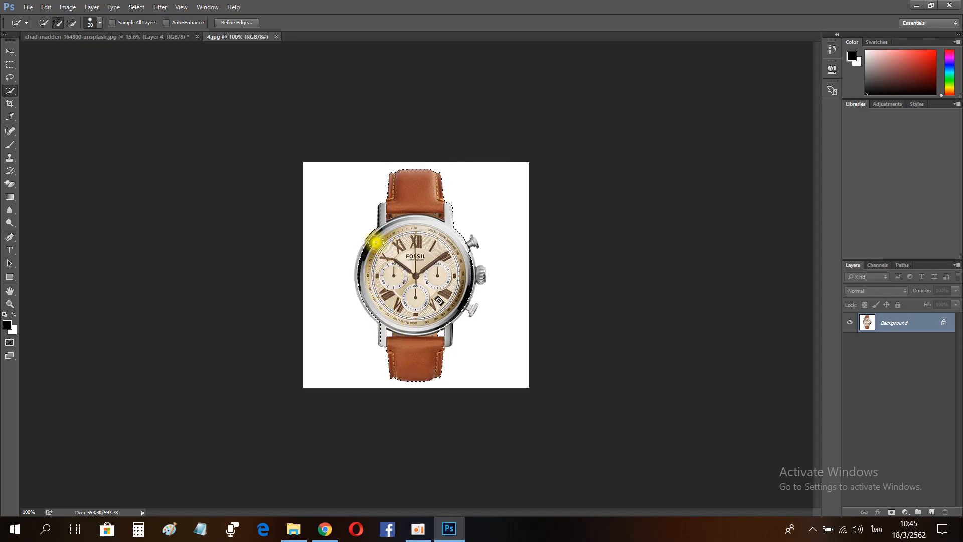
pyautogui.moveTo(352, 291); pyautogui.dragTo(398, 304)
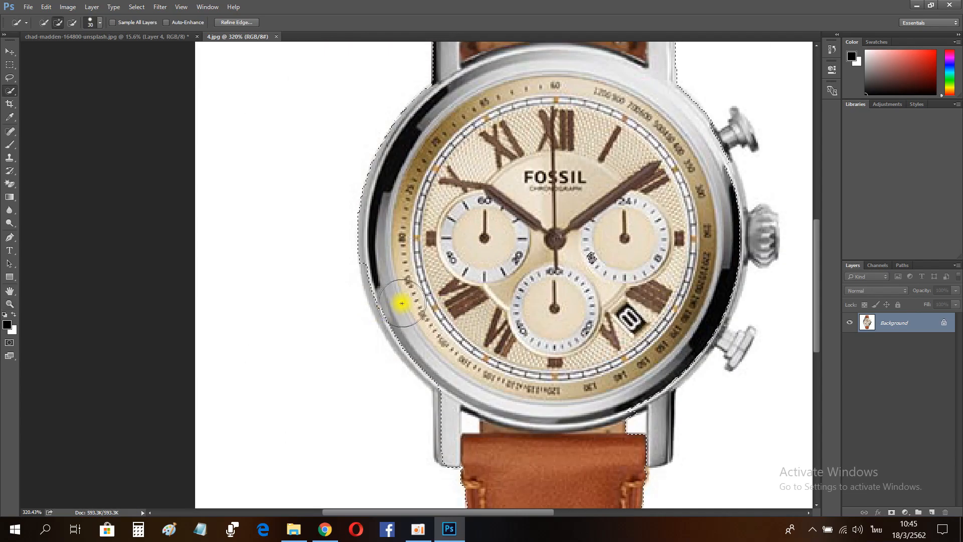
# Step: Refine the watch selection, adding the crowns and removing the gaps beside the strap
pyautogui.click(630, 431)
pyautogui.scroll(1, 669, 372)
pyautogui.press('[')
pyautogui.press('[')
pyautogui.press('[')
pyautogui.press('[')
pyautogui.click(731, 363)
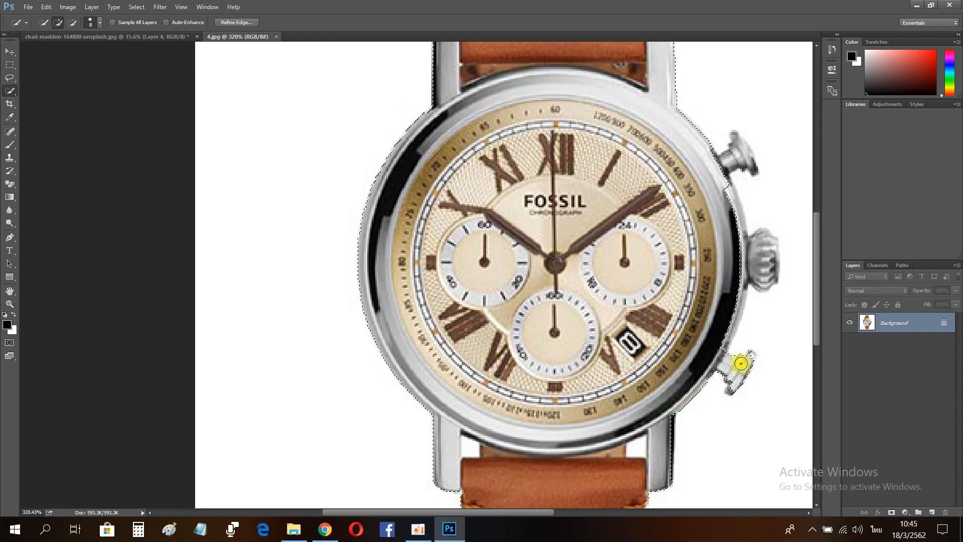
pyautogui.press('[')
pyautogui.press('[')
pyautogui.scroll(1, 759, 291)
pyautogui.click(759, 290)
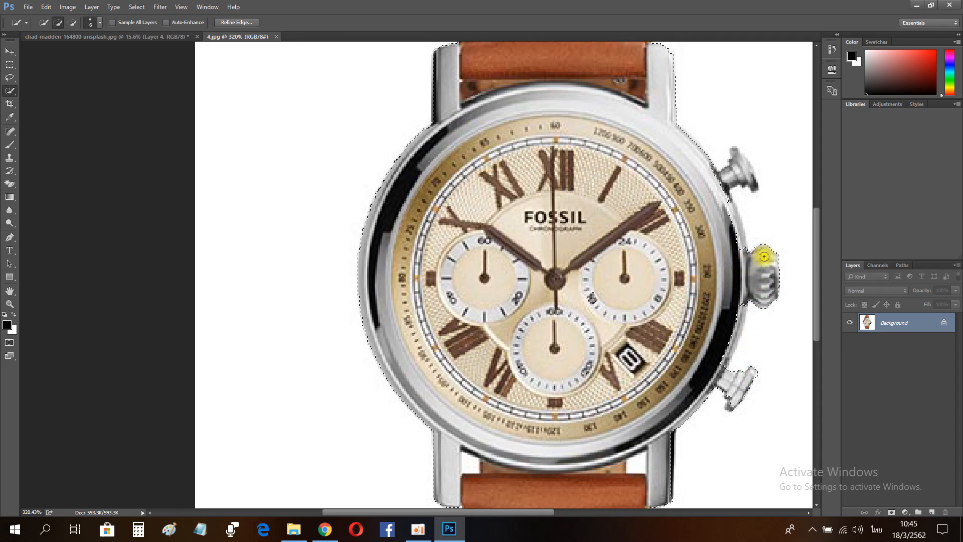
pyautogui.click(731, 310)
pyautogui.scroll(3, 733, 310)
pyautogui.moveTo(731, 221); pyautogui.dragTo(721, 244)
pyautogui.scroll(1, 49, 320)
pyautogui.scroll(-8, 546, 439)
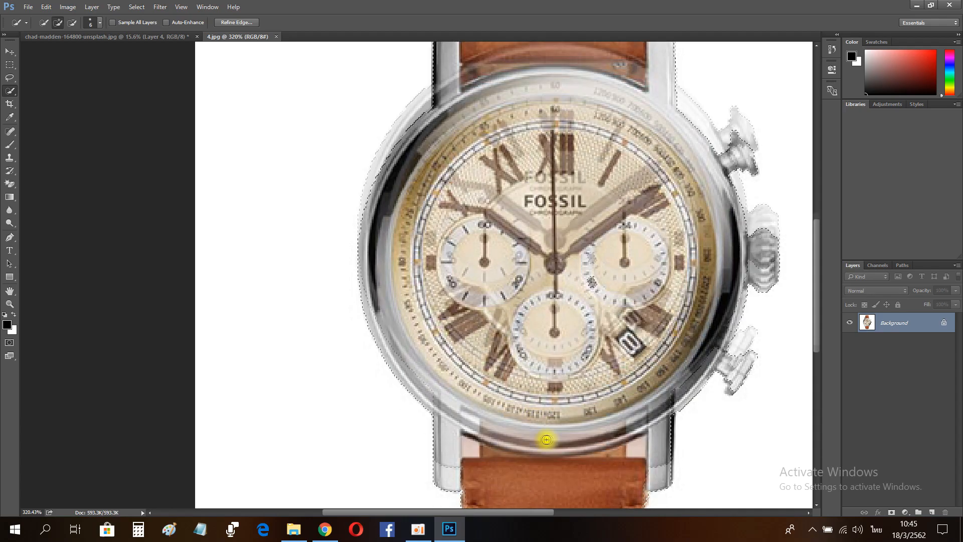
pyautogui.press('[')
pyautogui.press('[')
pyautogui.click(630, 407)
pyautogui.click(636, 407)
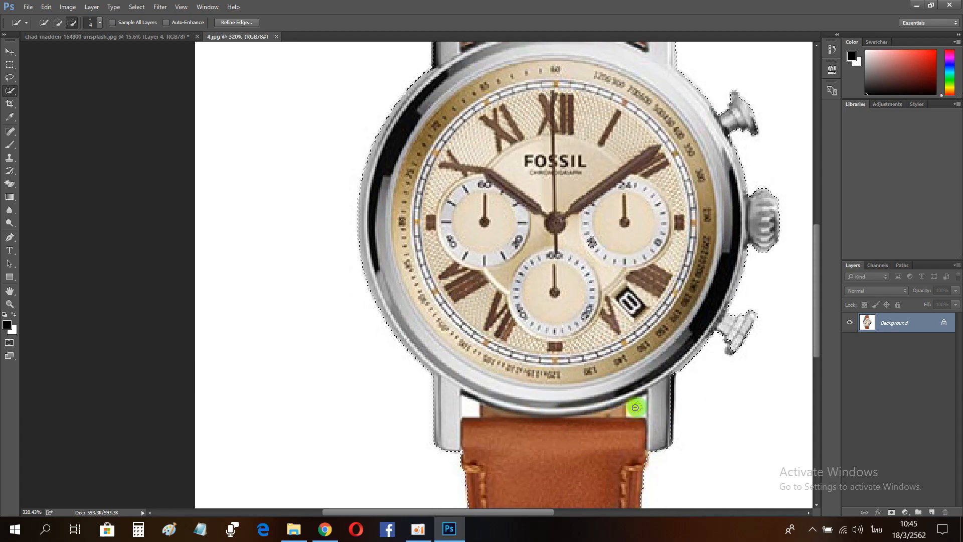
pyautogui.keyDown('alt'); pyautogui.click(468, 404); pyautogui.keyUp('alt')
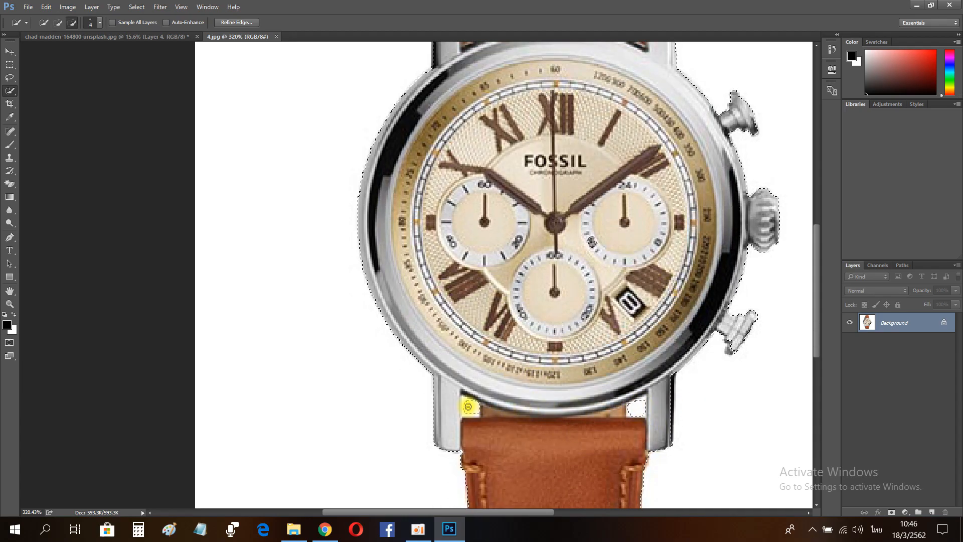
# Step: Move the selected watch into the portrait and place its layer directly above the person layer
pyautogui.click(7, 307)
pyautogui.moveTo(442, 241); pyautogui.dragTo(348, 239)
pyautogui.press('v')
pyautogui.moveTo(430, 259); pyautogui.dragTo(417, 387)
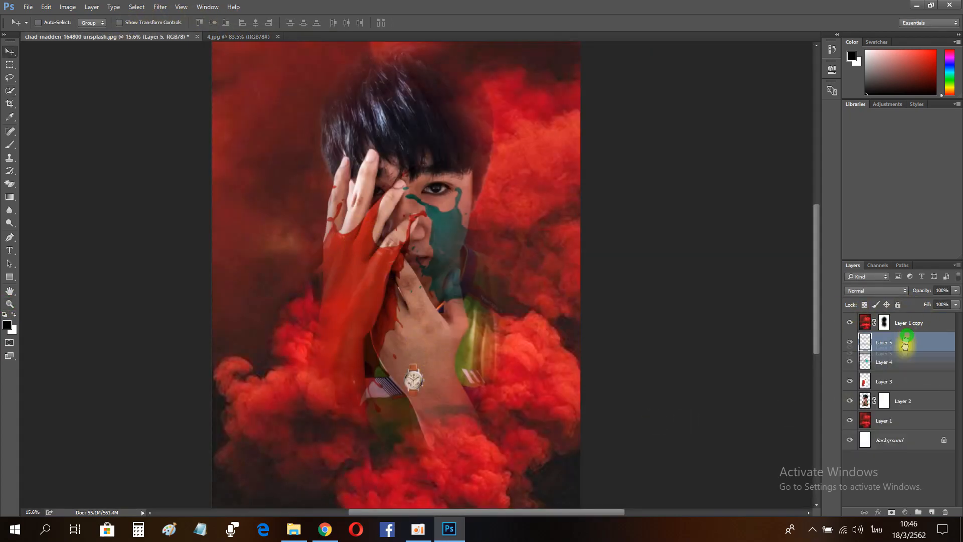
pyautogui.moveTo(907, 337); pyautogui.dragTo(896, 388)
# Step: Scale and position the watch onto the lower wrist with Free Transform
pyautogui.hotkey('ctrl', 't')
pyautogui.moveTo(441, 313); pyautogui.dragTo(497, 371)
pyautogui.moveTo(431, 374); pyautogui.dragTo(479, 403)
pyautogui.press('Return')
# Step: Warp the watch so its strap wraps around the wrist
pyautogui.hotkey('ctrl', 'space')
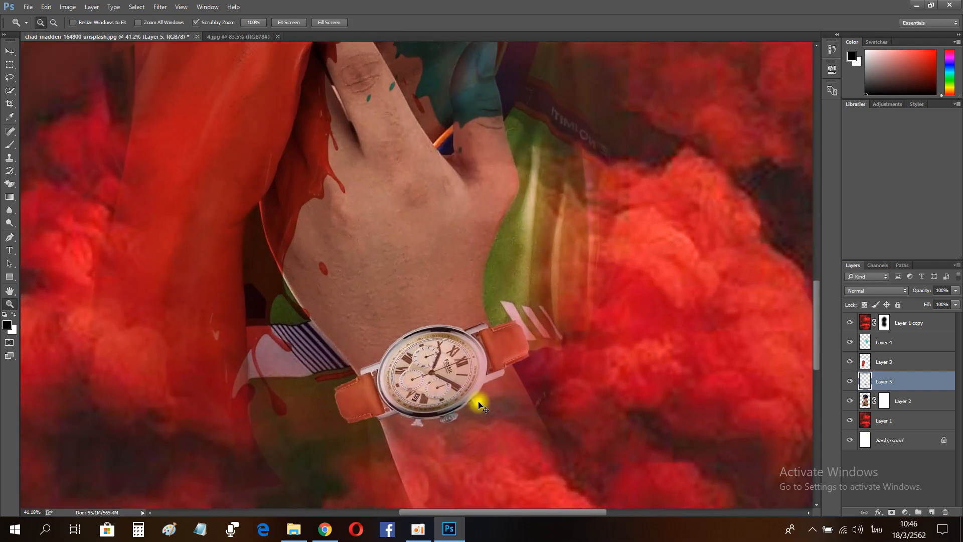
pyautogui.hotkey('ctrl', 't')
pyautogui.moveTo(431, 426); pyautogui.dragTo(432, 449)
pyautogui.moveTo(529, 320); pyautogui.dragTo(484, 359)
pyautogui.rightClick(500, 169)
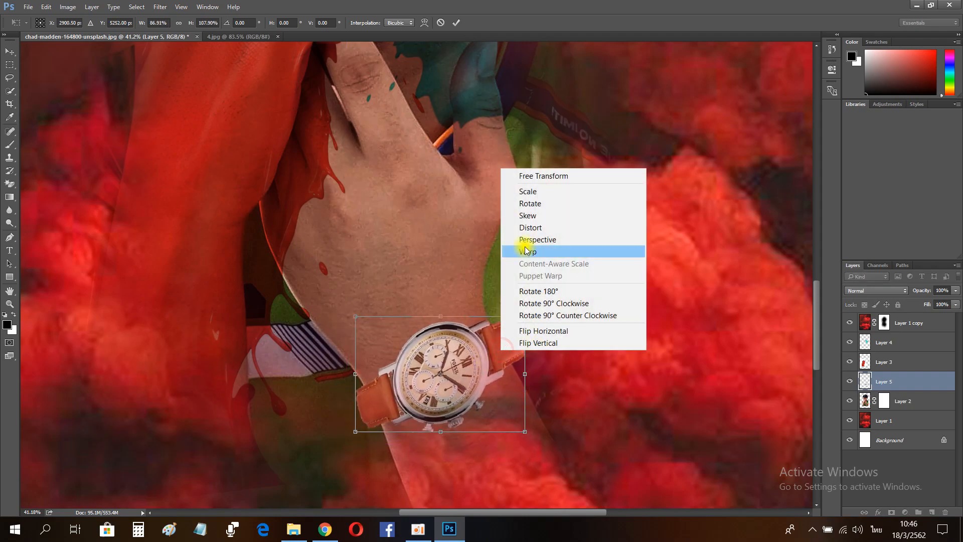
pyautogui.click(516, 248)
pyautogui.moveTo(385, 425); pyautogui.dragTo(376, 380)
pyautogui.moveTo(520, 384); pyautogui.dragTo(419, 419)
pyautogui.moveTo(516, 327)
pyautogui.mouseDown()
pyautogui.moveTo(501, 320)
pyautogui.moveTo(506, 341)
pyautogui.mouseUp()
pyautogui.press('Return')
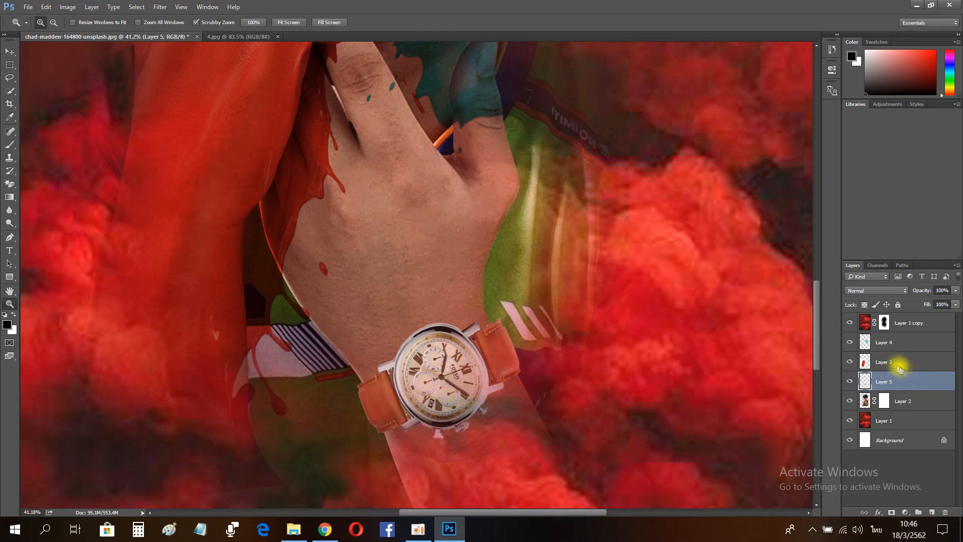
# Step: Burn the wrist area beside the watch strap on the person layer with a larger brush
pyautogui.click(869, 405)
pyautogui.press('o')
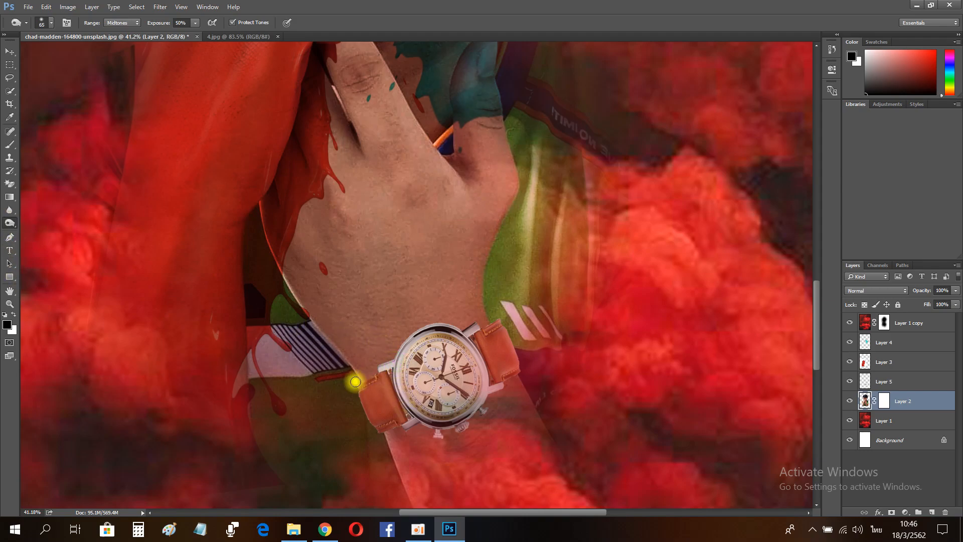
pyautogui.press(']')
pyautogui.press(']')
pyautogui.press(']')
pyautogui.press(']')
pyautogui.press(']')
pyautogui.moveTo(365, 376)
pyautogui.mouseDown()
pyautogui.moveTo(459, 341)
pyautogui.moveTo(492, 387)
pyautogui.moveTo(431, 420)
pyautogui.moveTo(376, 418)
pyautogui.mouseUp()
# Step: Burn the edges of the watch on the watch layer
pyautogui.click(873, 387)
pyautogui.click(851, 382)
pyautogui.click(851, 381)
pyautogui.moveTo(462, 435)
pyautogui.mouseDown()
pyautogui.moveTo(469, 394)
pyautogui.moveTo(516, 361)
pyautogui.mouseUp()
pyautogui.moveTo(409, 415); pyautogui.dragTo(386, 390)
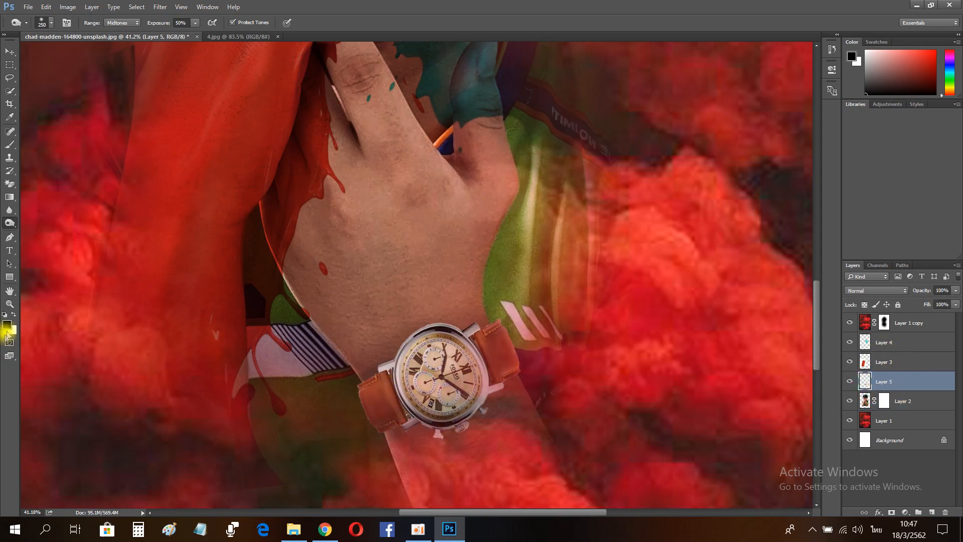
# Step: Zoom out to view the whole composition
pyautogui.click(10, 304)
pyautogui.moveTo(454, 293); pyautogui.dragTo(383, 295)
pyautogui.moveTo(448, 324); pyautogui.dragTo(482, 320)
pyautogui.click(887, 362)
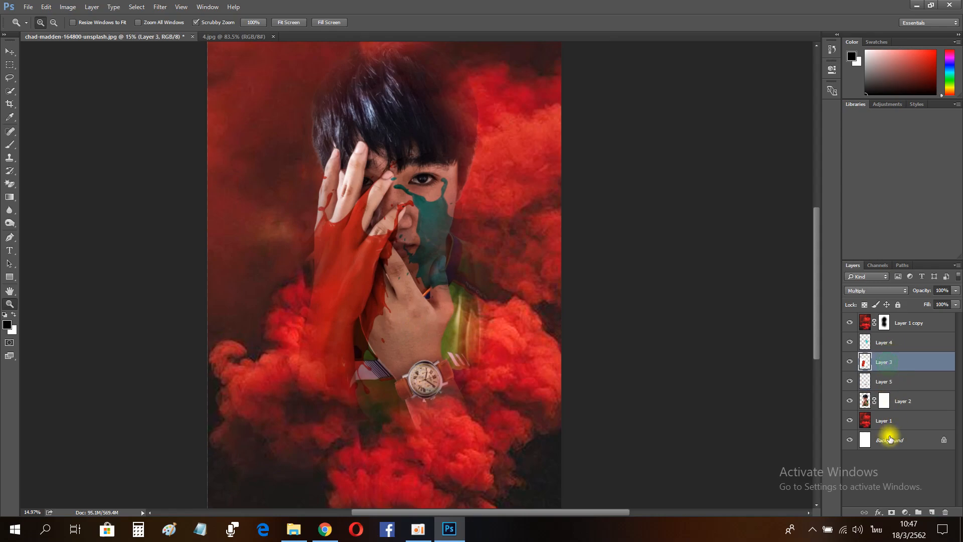
# Step: Duplicate the paint splash layer, then move, scale and warp the copy over the wrist and watch
pyautogui.hotkey('ctrl', 'j')
pyautogui.press('v')
pyautogui.moveTo(338, 318); pyautogui.dragTo(522, 233)
pyautogui.hotkey('ctrl', 't')
pyautogui.moveTo(226, 281); pyautogui.dragTo(399, 398)
pyautogui.moveTo(530, 374); pyautogui.dragTo(418, 346)
pyautogui.moveTo(452, 480); pyautogui.dragTo(419, 387)
pyautogui.moveTo(496, 217); pyautogui.dragTo(520, 229)
pyautogui.moveTo(476, 381)
pyautogui.mouseDown()
pyautogui.moveTo(486, 404)
pyautogui.moveTo(473, 396)
pyautogui.mouseUp()
pyautogui.moveTo(448, 429); pyautogui.dragTo(433, 385)
pyautogui.rightClick(368, 369)
pyautogui.click(409, 271)
pyautogui.moveTo(391, 347); pyautogui.dragTo(446, 314)
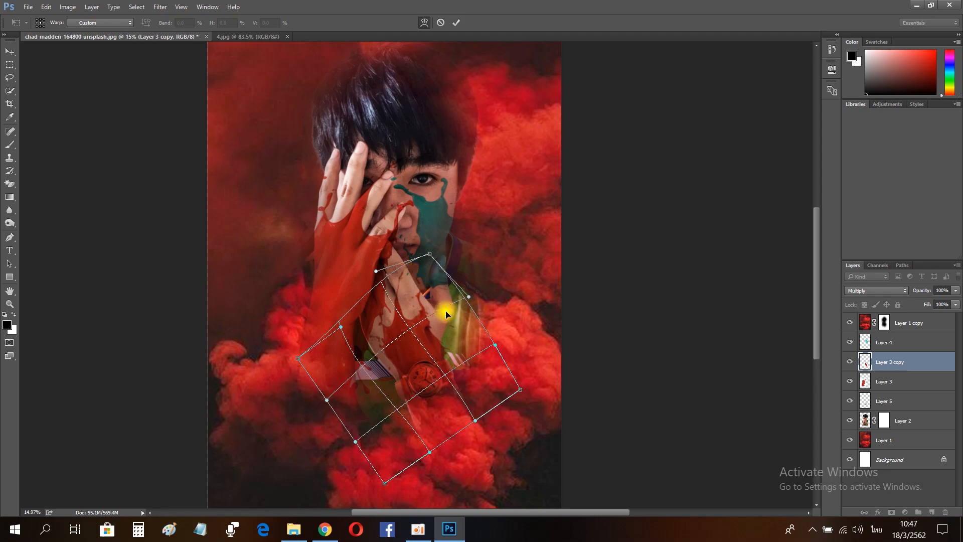
pyautogui.press('Return')
pyautogui.moveTo(394, 377); pyautogui.dragTo(446, 367)
# Step: Duplicate the warped splash, merge the two copies and set the merged layer to Multiply
pyautogui.hotkey('ctrl', 'j')
pyautogui.keyDown('ctrl'); pyautogui.click(894, 383); pyautogui.keyUp('ctrl')
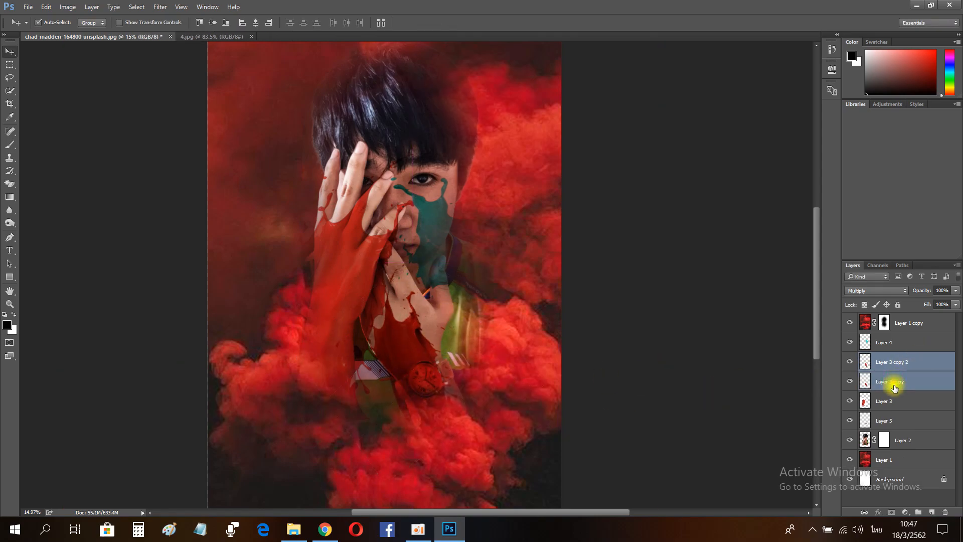
pyautogui.hotkey('ctrl', 'e')
pyautogui.click(871, 291)
pyautogui.click(854, 324)
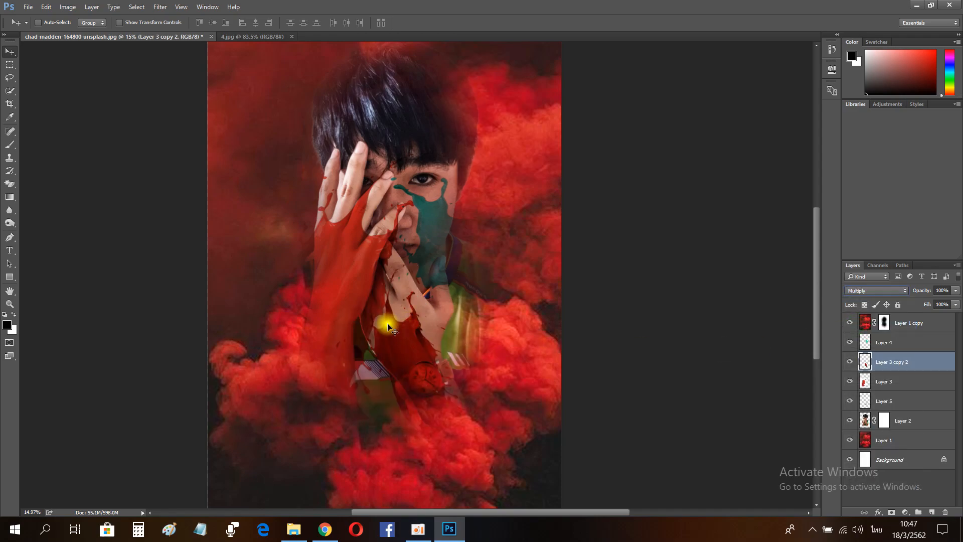
# Step: Shift the merged splash's hue to +63 with Hue/Saturation
pyautogui.click(9, 304)
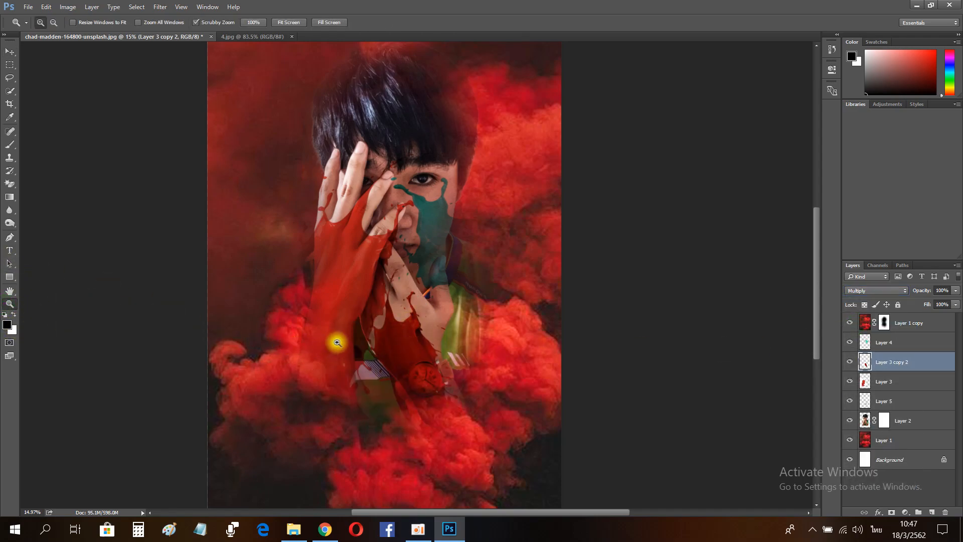
pyautogui.moveTo(415, 346); pyautogui.dragTo(471, 355)
pyautogui.hotkey('ctrl', 'u')
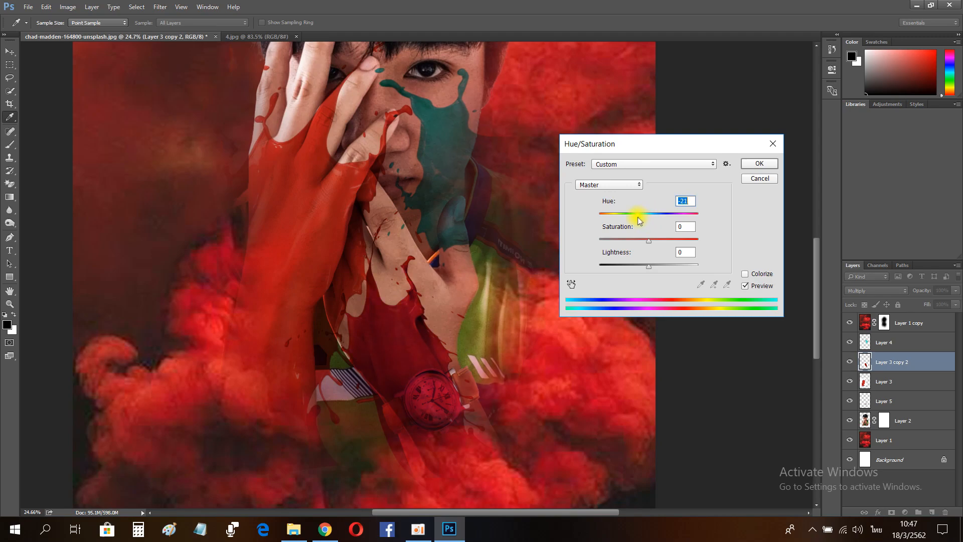
pyautogui.moveTo(632, 224)
pyautogui.mouseDown()
pyautogui.moveTo(608, 216)
pyautogui.moveTo(642, 227)
pyautogui.moveTo(634, 215)
pyautogui.moveTo(595, 216)
pyautogui.moveTo(677, 227)
pyautogui.mouseUp()
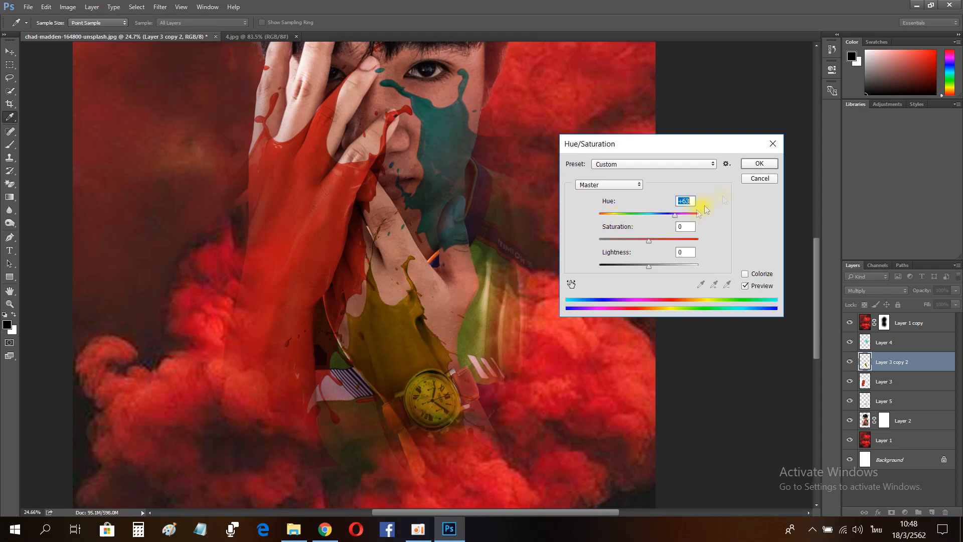
pyautogui.click(760, 163)
# Step: Close the watch image and open the 800px_COLOURBOX17586562 splash image
pyautogui.scroll(-6, 482, 279)
pyautogui.scroll(8, 429, 201)
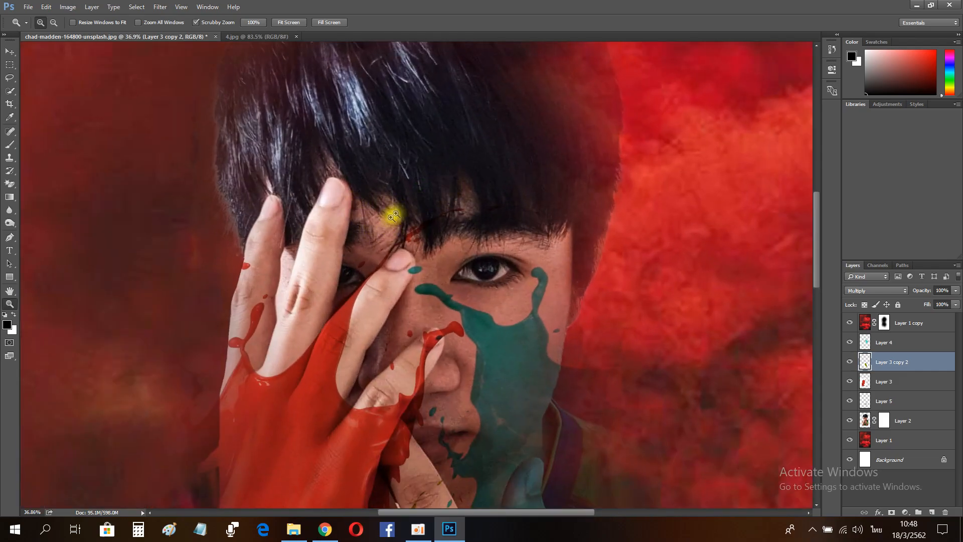
pyautogui.click(296, 37)
pyautogui.click(25, 7)
pyautogui.click(35, 30)
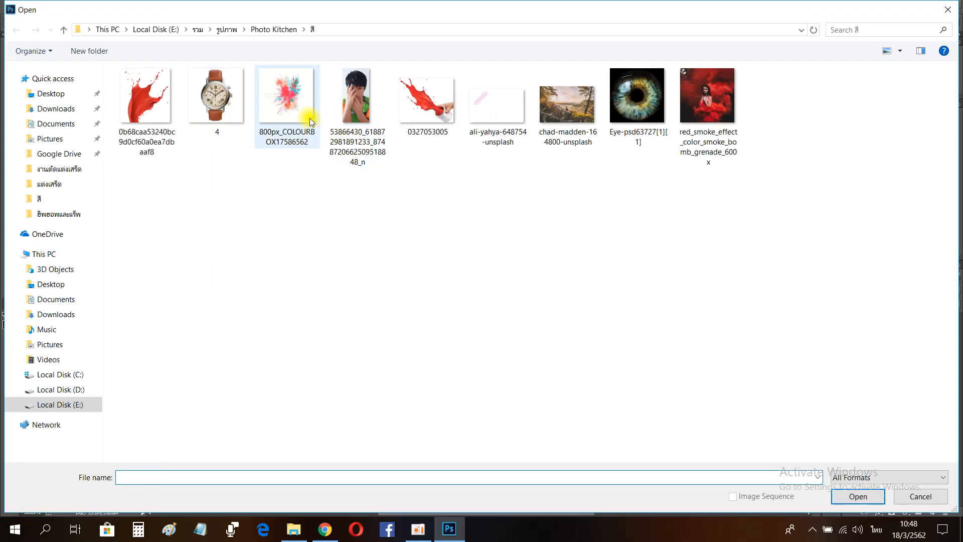
pyautogui.doubleClick(289, 104)
# Step: Switch to Chrome, search YouTube for เพลง ดูไว้ and play a song, then leave the browser
pyautogui.click(326, 529)
pyautogui.moveTo(379, 84); pyautogui.dragTo(290, 86)
pyautogui.write('ดูไว้')
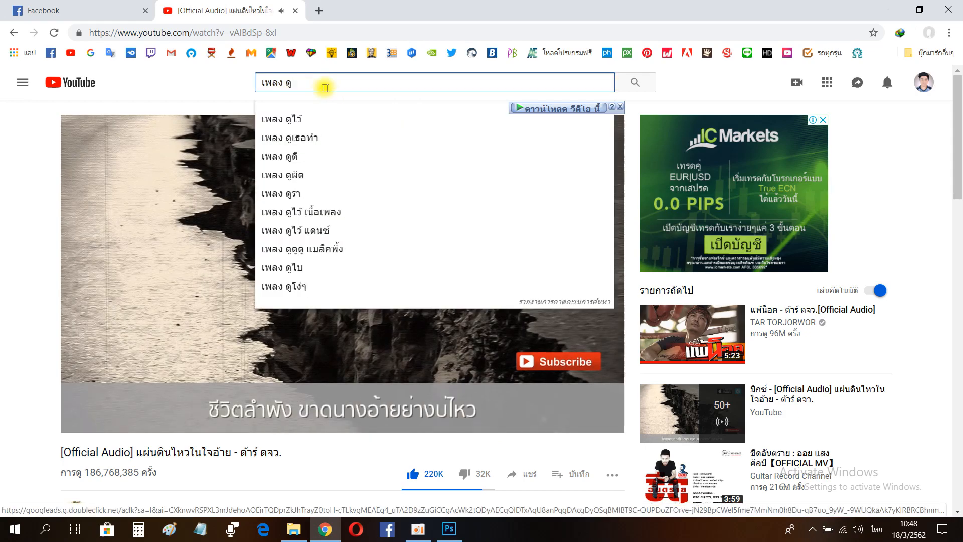
pyautogui.click(316, 118)
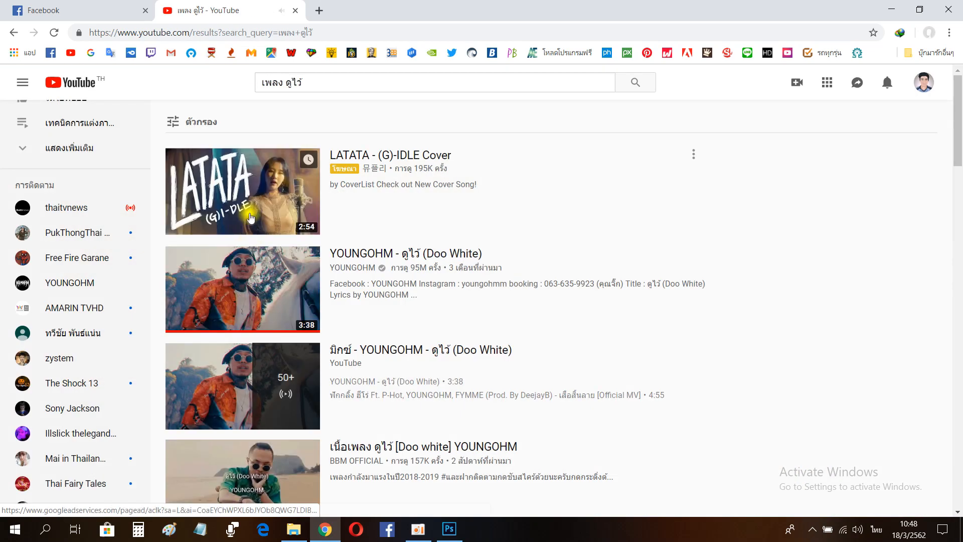
pyautogui.click(316, 279)
pyautogui.click(960, 10)
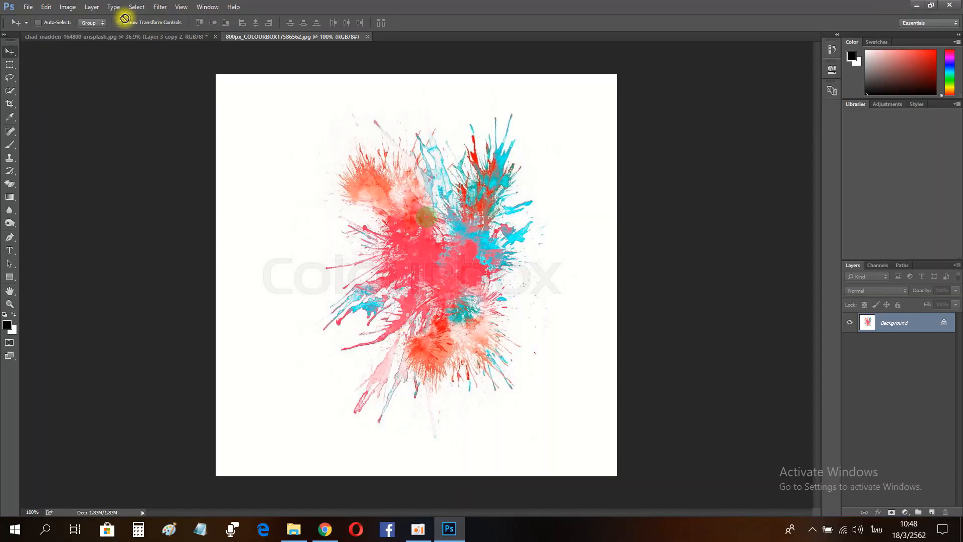
# Step: Bring the colour splash into the composition over the forehead and set its blend mode to Multiply
pyautogui.click(120, 38)
pyautogui.moveTo(119, 40); pyautogui.dragTo(438, 196)
pyautogui.click(877, 291)
pyautogui.click(863, 321)
pyautogui.moveTo(383, 232)
pyautogui.mouseDown()
pyautogui.moveTo(311, 275)
pyautogui.moveTo(527, 333)
pyautogui.moveTo(374, 218)
pyautogui.moveTo(381, 223)
pyautogui.mouseUp()
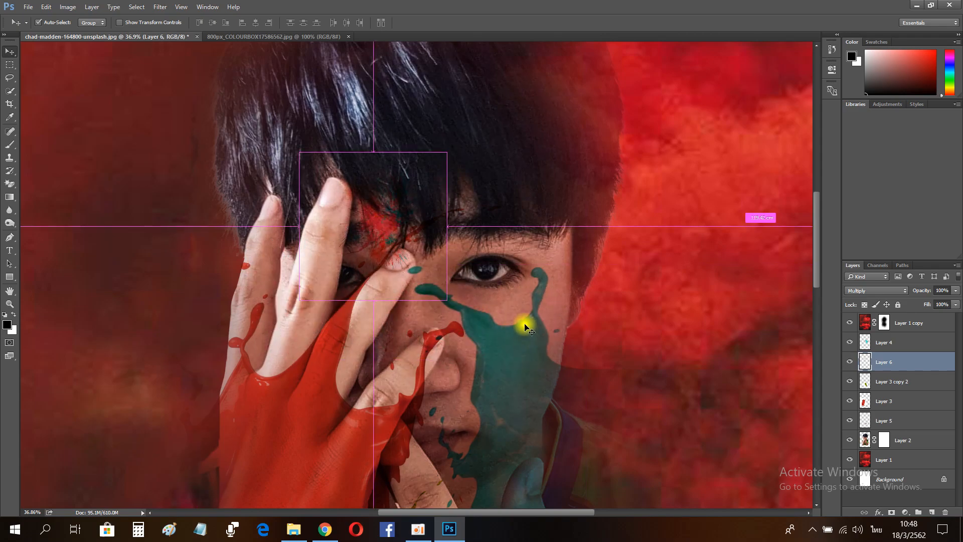
# Step: Duplicate and merge the forehead splash layer, setting the merged layer to Multiply
pyautogui.hotkey('ctrl', 'j')
pyautogui.keyDown('ctrl'); pyautogui.click(893, 384); pyautogui.keyUp('ctrl')
pyautogui.hotkey('ctrl', 'e')
pyautogui.click(877, 291)
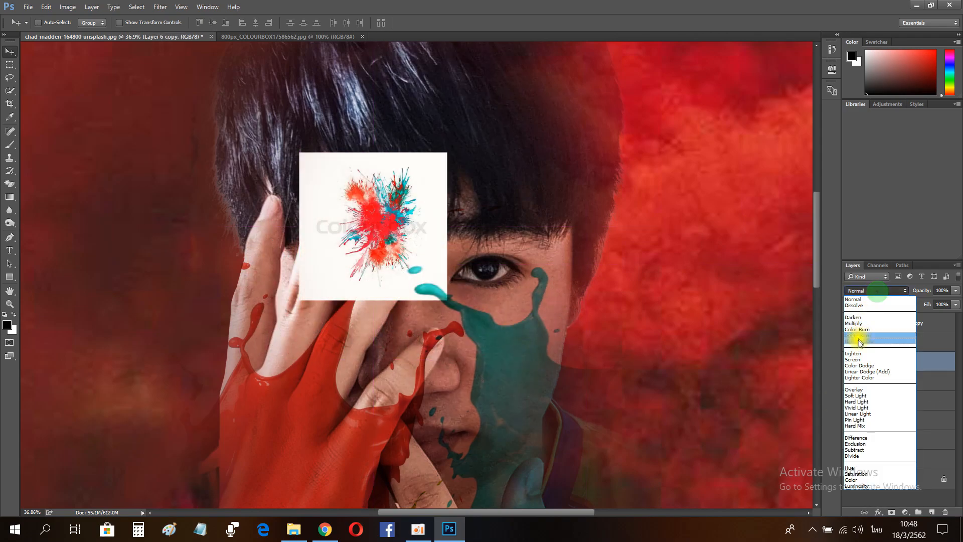
pyautogui.click(862, 324)
# Step: Remove the Colourbox watermark from the forehead splash with the Spot Healing Brush
pyautogui.click(9, 304)
pyautogui.moveTo(338, 221); pyautogui.dragTo(401, 219)
pyautogui.press('e')
pyautogui.rightClick(9, 184)
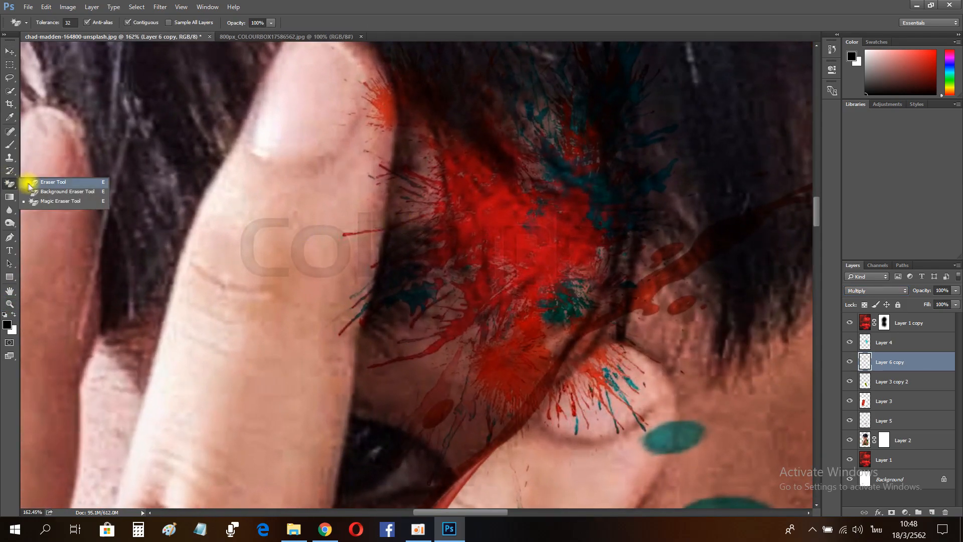
pyautogui.click(50, 183)
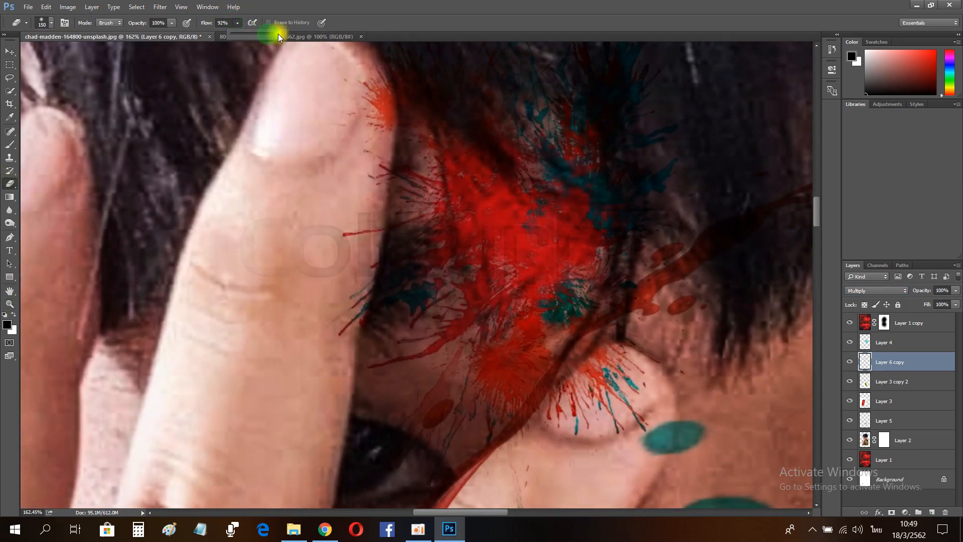
pyautogui.press('[')
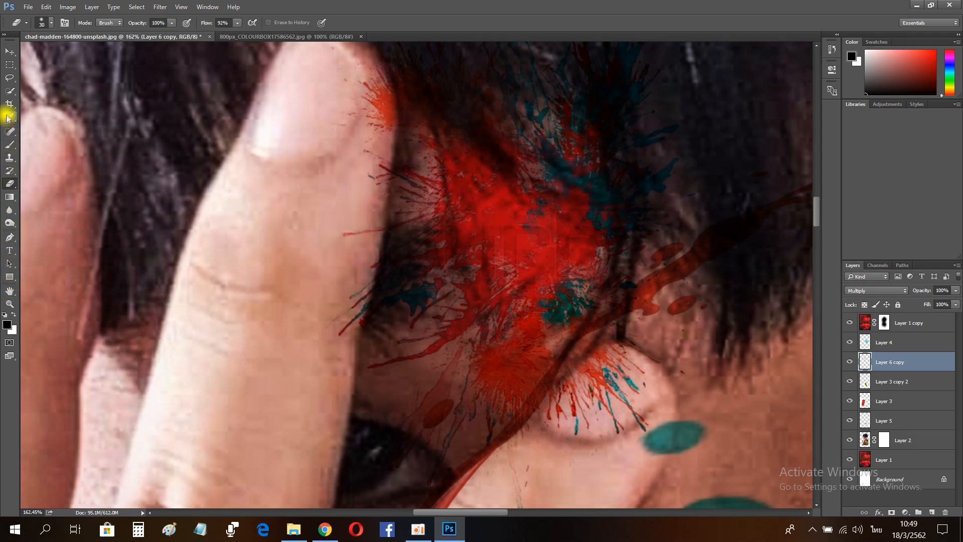
pyautogui.click(9, 129)
pyautogui.moveTo(550, 245)
pyautogui.mouseDown()
pyautogui.moveTo(514, 253)
pyautogui.moveTo(493, 216)
pyautogui.moveTo(512, 275)
pyautogui.mouseUp()
pyautogui.moveTo(557, 213)
pyautogui.mouseDown()
pyautogui.moveTo(565, 273)
pyautogui.moveTo(536, 297)
pyautogui.mouseUp()
# Step: Flatten the image
pyautogui.scroll(1, 11, 303)
pyautogui.click(11, 303)
pyautogui.moveTo(556, 353); pyautogui.dragTo(522, 353)
pyautogui.moveTo(417, 237); pyautogui.dragTo(479, 241)
pyautogui.moveTo(533, 249); pyautogui.dragTo(503, 244)
pyautogui.moveTo(553, 286); pyautogui.dragTo(611, 303)
pyautogui.moveTo(631, 344); pyautogui.dragTo(600, 340)
pyautogui.moveTo(483, 304); pyautogui.dragTo(508, 305)
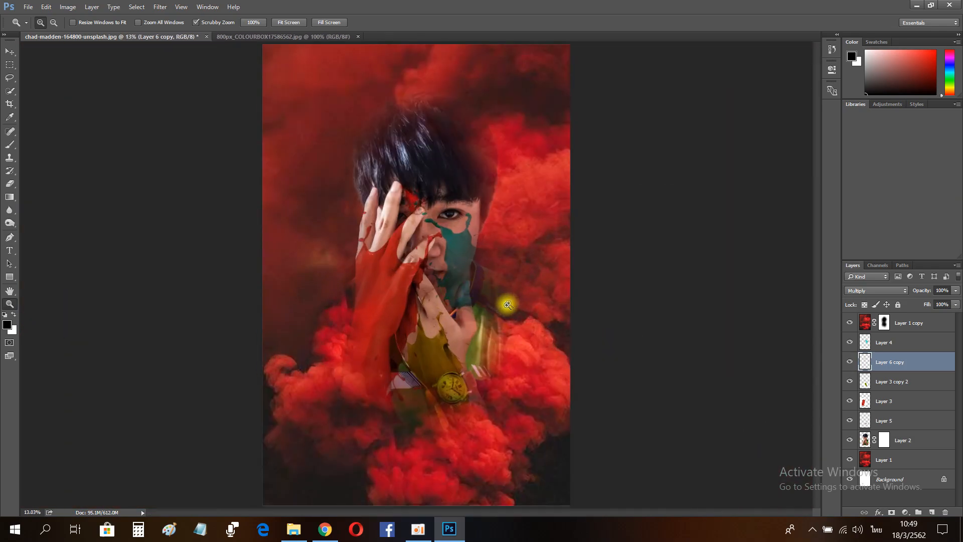
pyautogui.click(957, 265)
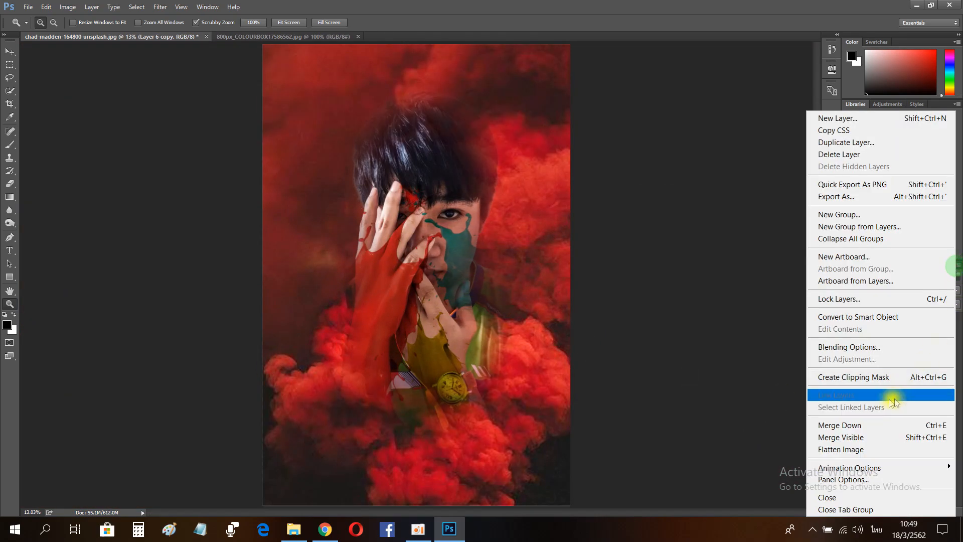
pyautogui.click(853, 451)
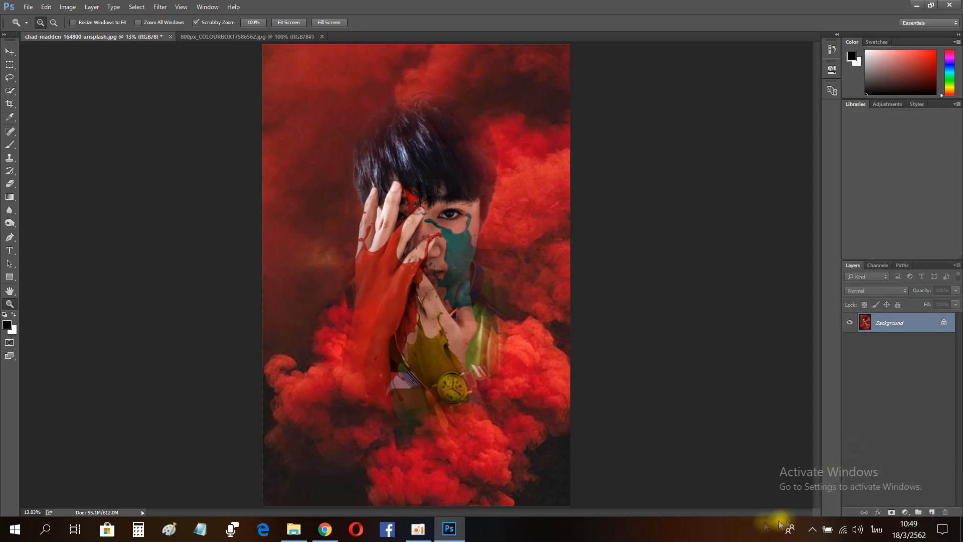
# Step: Close the splash source document and apply a Camera Raw Filter with clarity +48, lower contrast and blacks, and lifted shadows
pyautogui.moveTo(483, 336); pyautogui.dragTo(485, 324)
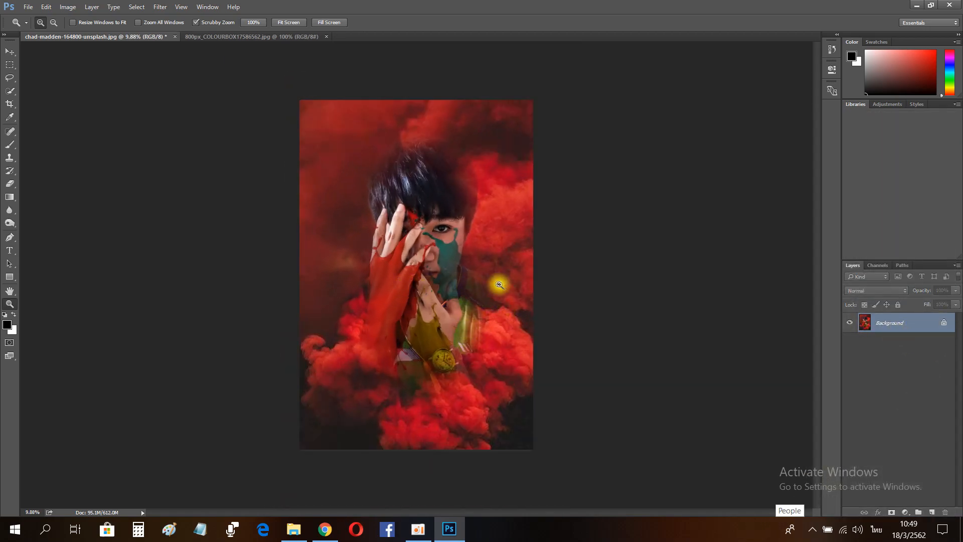
pyautogui.click(326, 37)
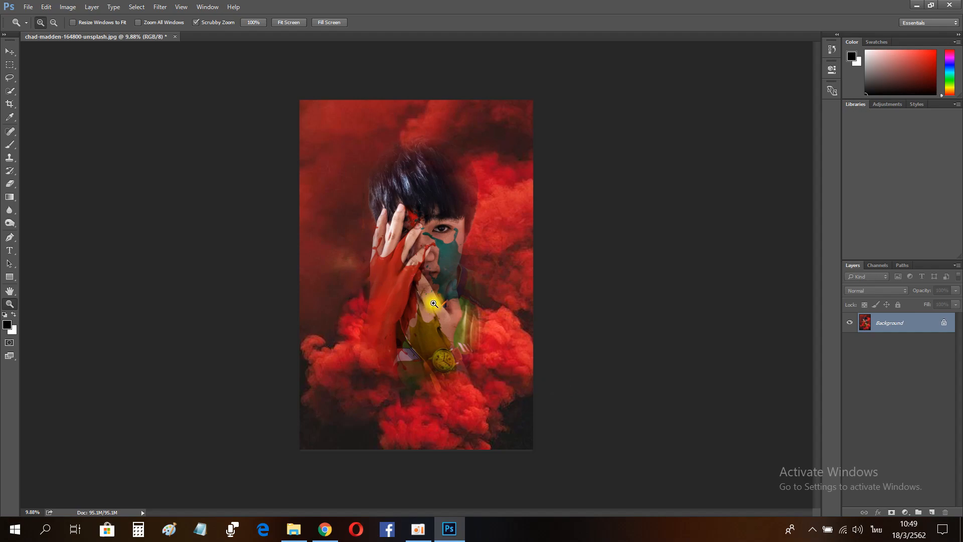
pyautogui.click(160, 7)
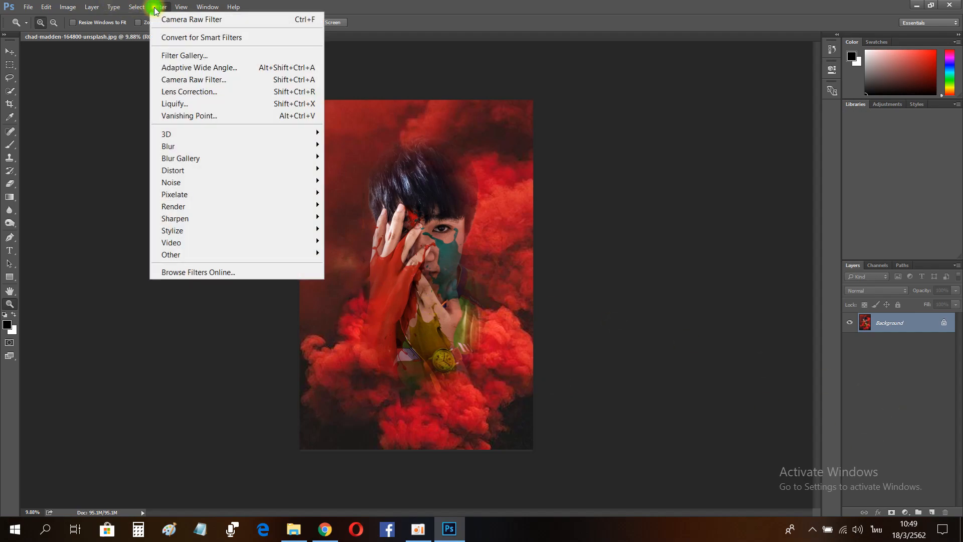
pyautogui.click(202, 79)
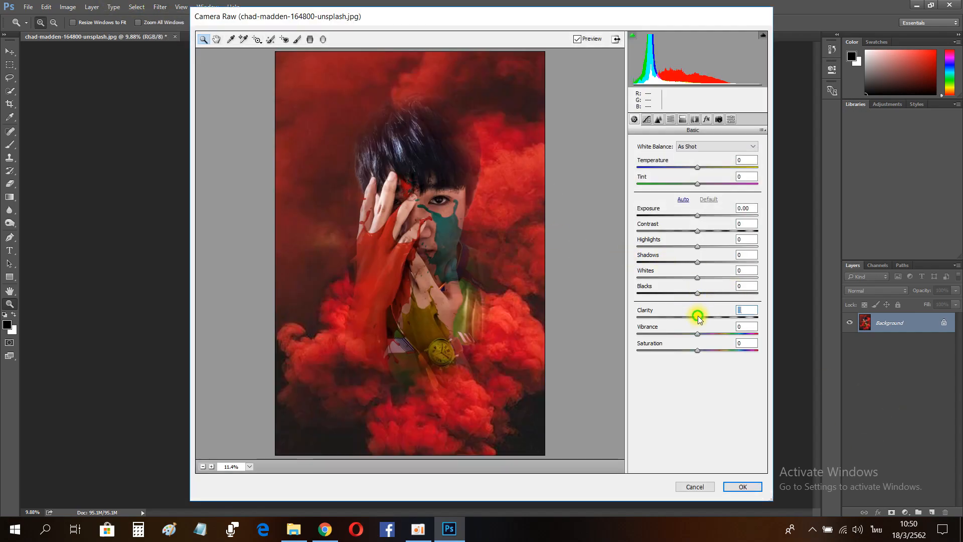
pyautogui.moveTo(697, 318); pyautogui.dragTo(727, 318)
pyautogui.moveTo(697, 230)
pyautogui.mouseDown()
pyautogui.moveTo(661, 231)
pyautogui.moveTo(686, 232)
pyautogui.moveTo(703, 248)
pyautogui.mouseUp()
pyautogui.moveTo(699, 293)
pyautogui.mouseDown()
pyautogui.moveTo(669, 293)
pyautogui.moveTo(686, 293)
pyautogui.moveTo(698, 276)
pyautogui.mouseUp()
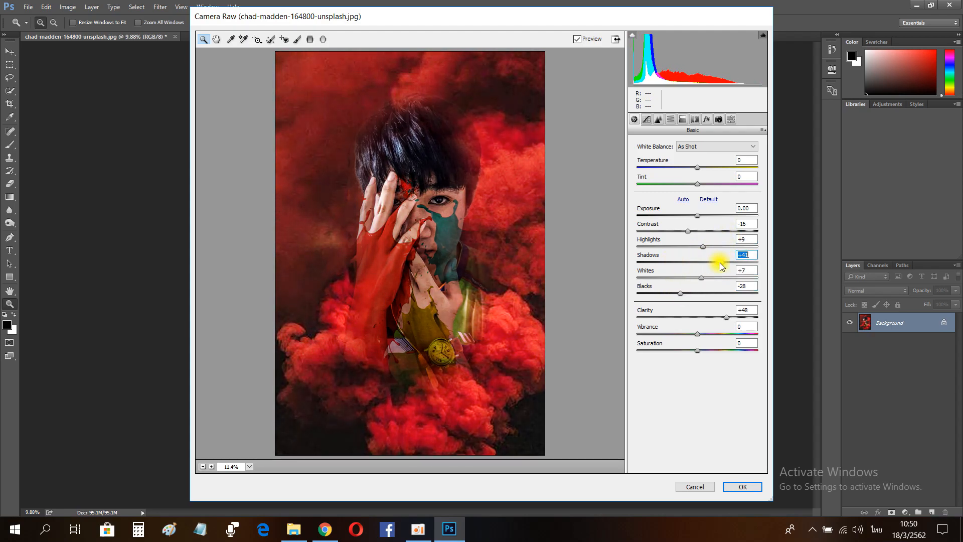
pyautogui.moveTo(627, 263); pyautogui.dragTo(718, 265)
pyautogui.moveTo(688, 232)
pyautogui.mouseDown()
pyautogui.moveTo(745, 239)
pyautogui.moveTo(684, 237)
pyautogui.moveTo(712, 232)
pyautogui.moveTo(691, 216)
pyautogui.mouseUp()
pyautogui.click(743, 486)
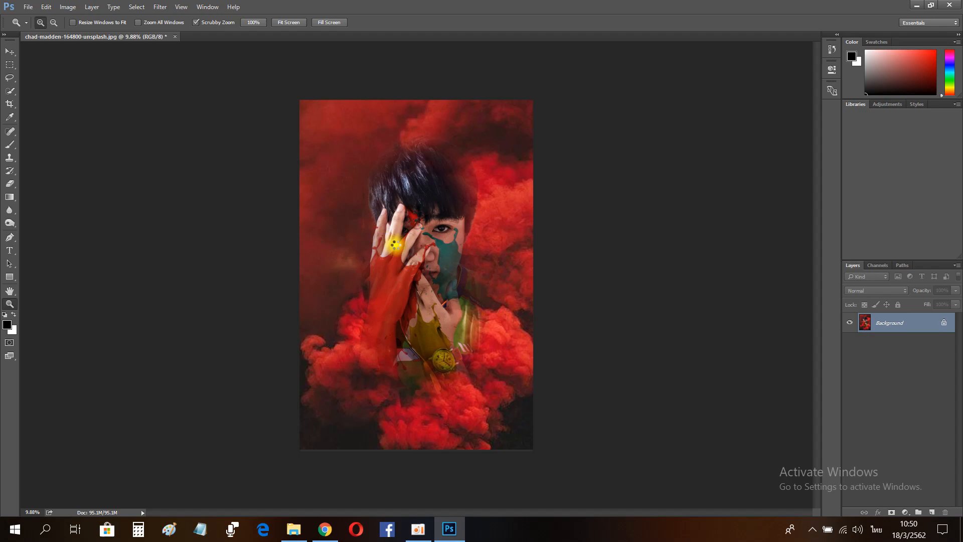
# Step: Duplicate the background layer
pyautogui.moveTo(433, 278); pyautogui.dragTo(494, 279)
pyautogui.click(10, 184)
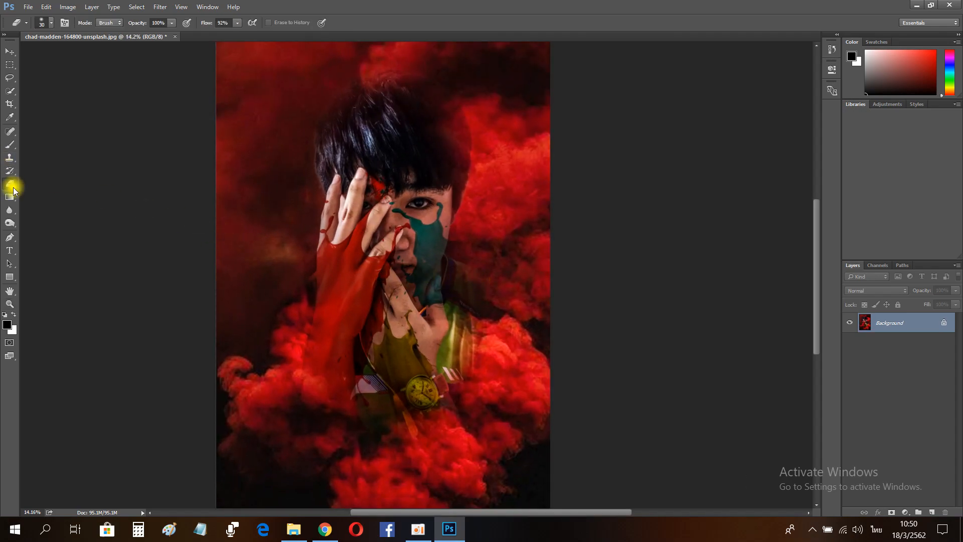
pyautogui.moveTo(234, 25); pyautogui.dragTo(195, 36)
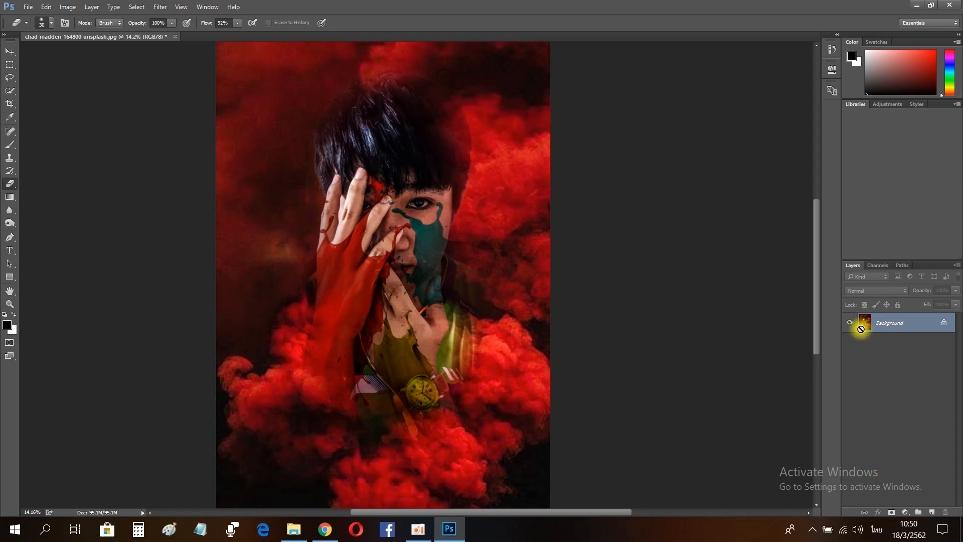
pyautogui.click(831, 49)
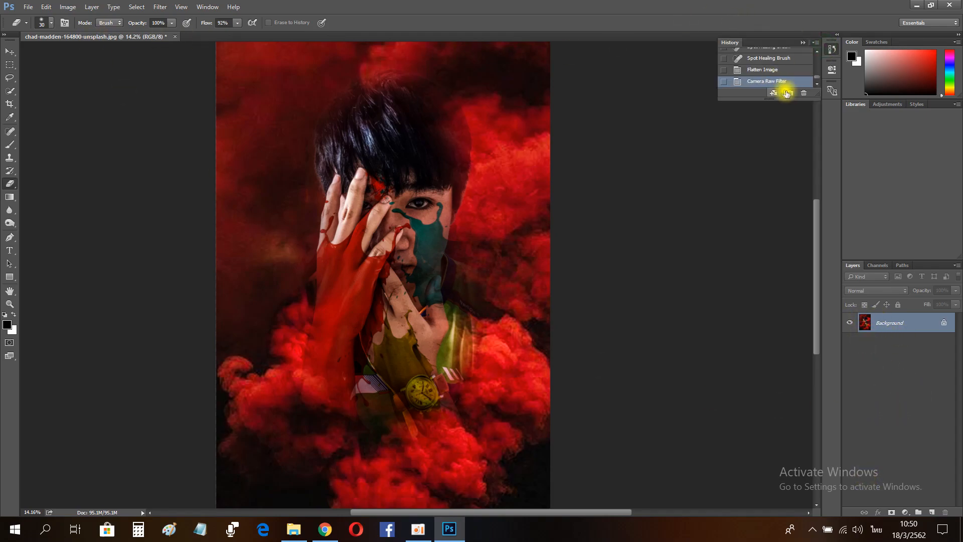
pyautogui.click(880, 316)
pyautogui.hotkey('ctrl', 'j')
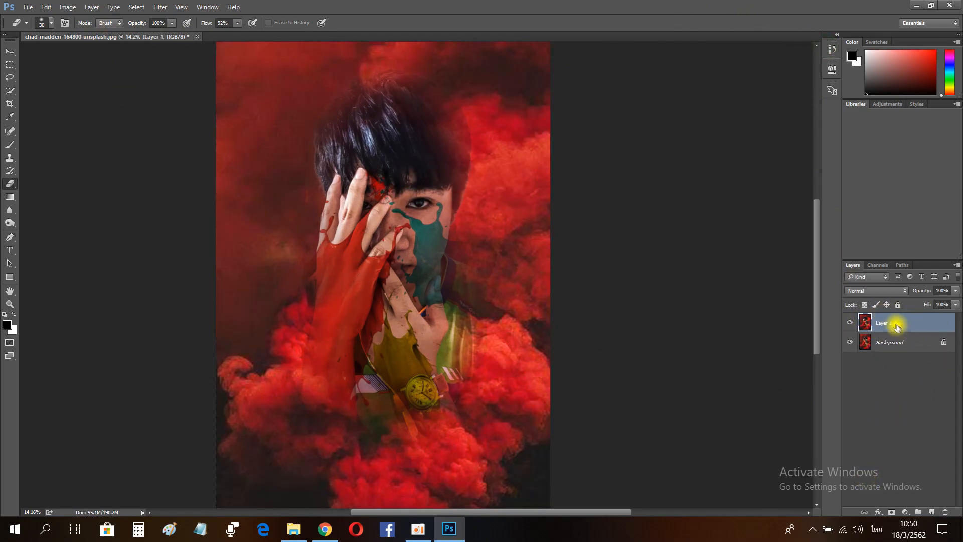
# Step: Apply another Camera Raw Filter to the duplicate, raising clarity to +35 and boosting contrast
pyautogui.click(160, 7)
pyautogui.click(261, 80)
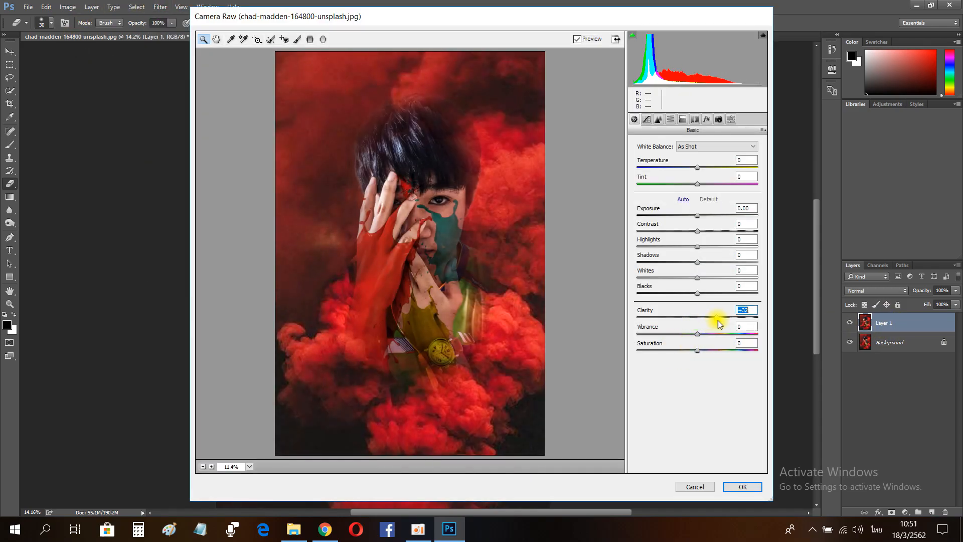
pyautogui.moveTo(699, 232); pyautogui.dragTo(716, 236)
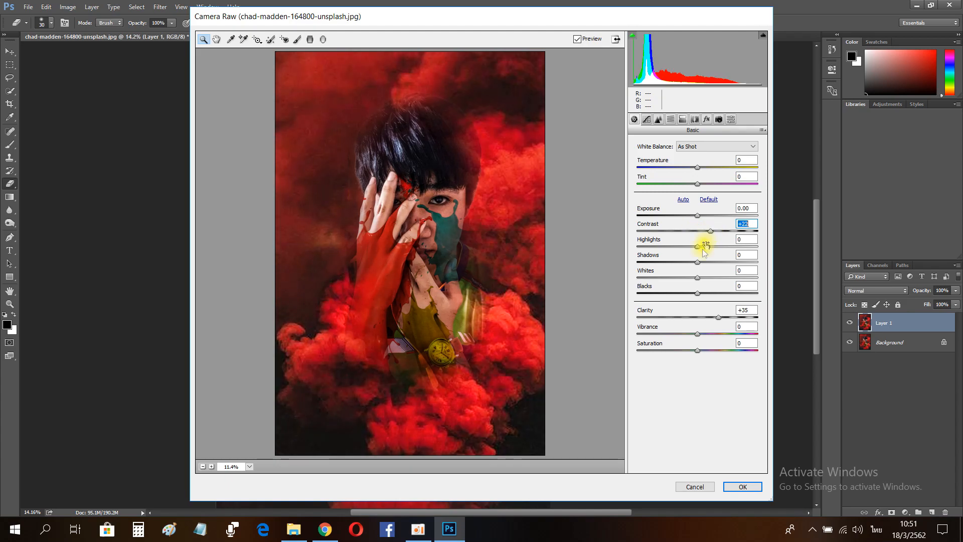
pyautogui.moveTo(692, 297); pyautogui.dragTo(688, 295)
pyautogui.moveTo(696, 224); pyautogui.dragTo(705, 282)
pyautogui.moveTo(697, 247); pyautogui.dragTo(710, 247)
pyautogui.click(742, 487)
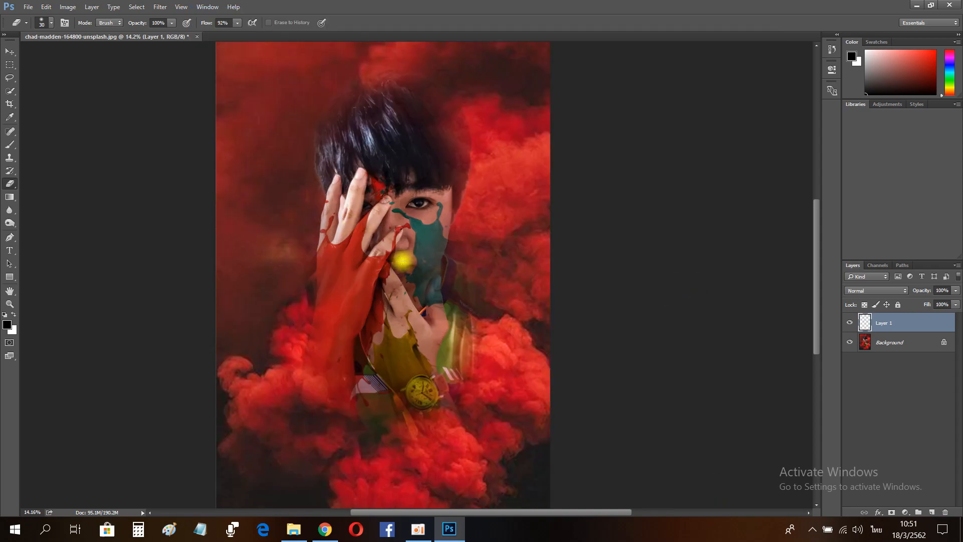
# Step: Merge the adjusted layer into the background and inspect the result up close
pyautogui.keyDown('shift'); pyautogui.click(892, 351); pyautogui.keyUp('shift')
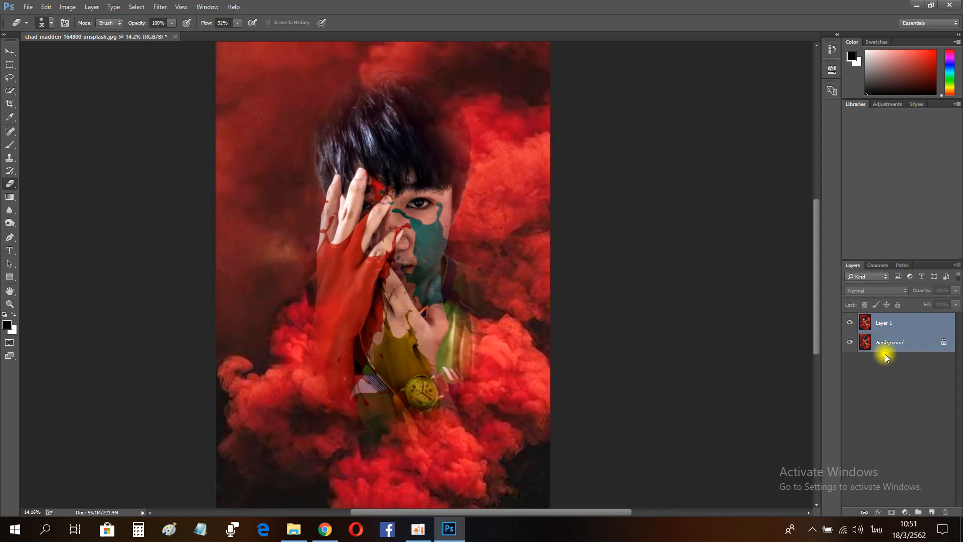
pyautogui.hotkey('ctrl', 'e')
pyautogui.click(9, 304)
pyautogui.moveTo(516, 266); pyautogui.dragTo(488, 260)
pyautogui.moveTo(428, 201); pyautogui.dragTo(494, 286)
pyautogui.moveTo(538, 402); pyautogui.dragTo(622, 402)
pyautogui.click(831, 50)
pyautogui.click(831, 52)
pyautogui.moveTo(581, 323); pyautogui.dragTo(539, 336)
pyautogui.moveTo(652, 434); pyautogui.dragTo(637, 434)
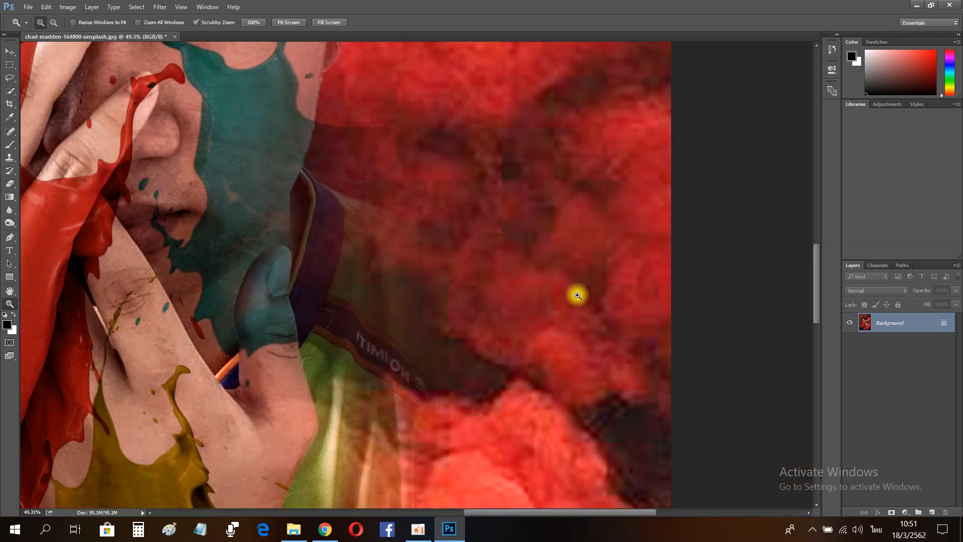
# Step: Undo the merge
pyautogui.hotkey('ctrl', 'z')
pyautogui.click(831, 47)
pyautogui.hotkey('ctrl', 'alt', 'z')
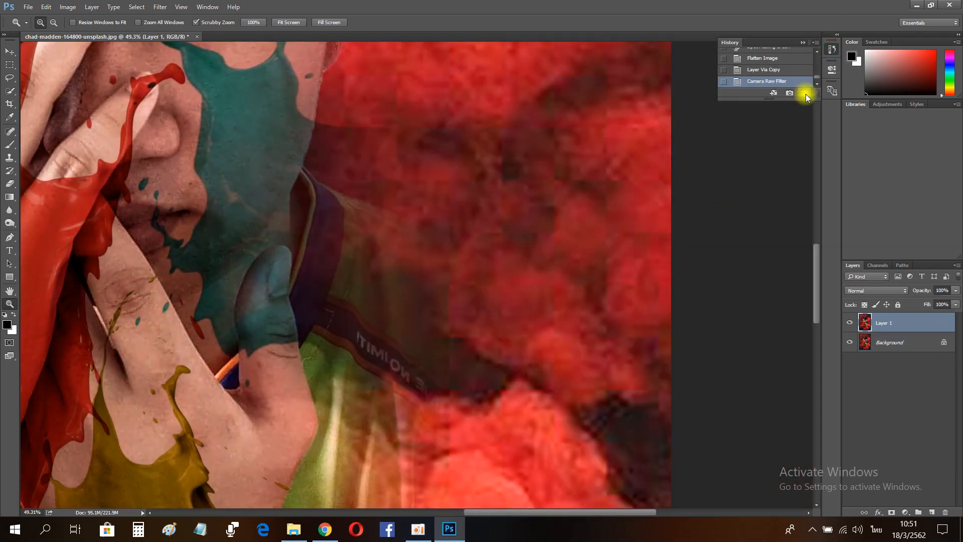
# Step: Merge the adjusted layer with the background again
pyautogui.click(803, 43)
pyautogui.doubleClick(9, 291)
pyautogui.keyDown('shift'); pyautogui.click(897, 346); pyautogui.keyUp('shift')
pyautogui.hotkey('ctrl', 'e')
pyautogui.click(9, 303)
pyautogui.moveTo(319, 247); pyautogui.dragTo(290, 248)
pyautogui.moveTo(416, 276); pyautogui.dragTo(426, 276)
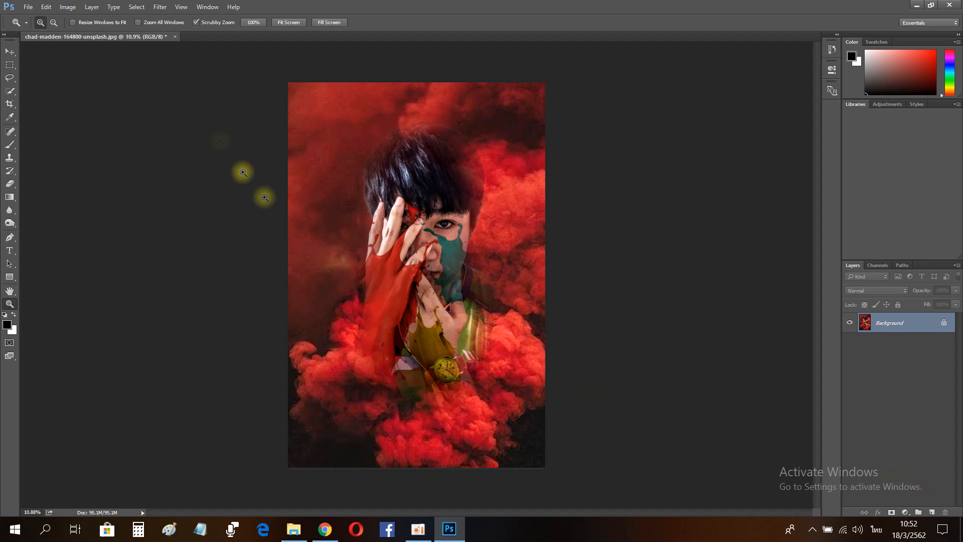
# Step: Apply an Iris Blur centred on the face, reshaping the ellipse and setting the blur to about 34
pyautogui.click(160, 8)
pyautogui.moveTo(316, 155)
pyautogui.click(355, 168)
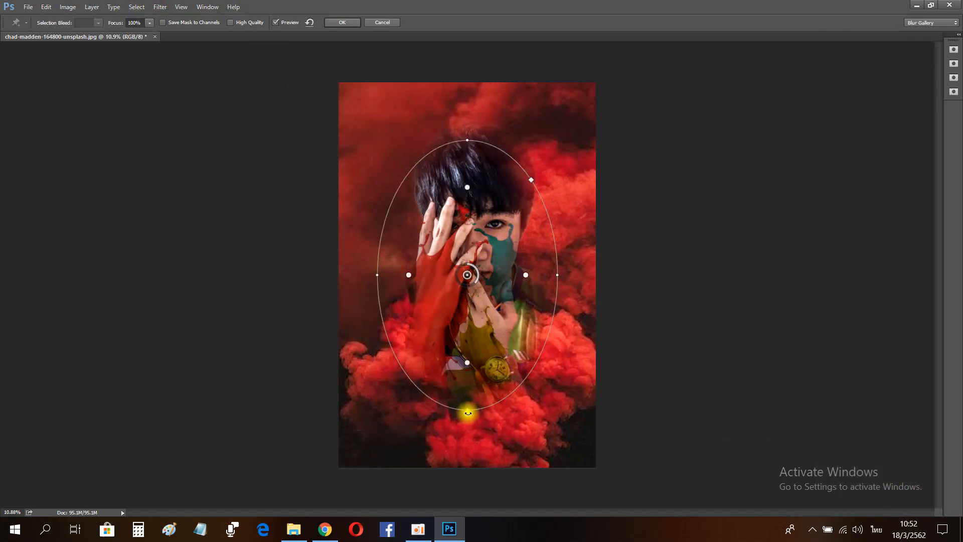
pyautogui.moveTo(468, 413); pyautogui.dragTo(471, 324)
pyautogui.moveTo(562, 269); pyautogui.dragTo(482, 147)
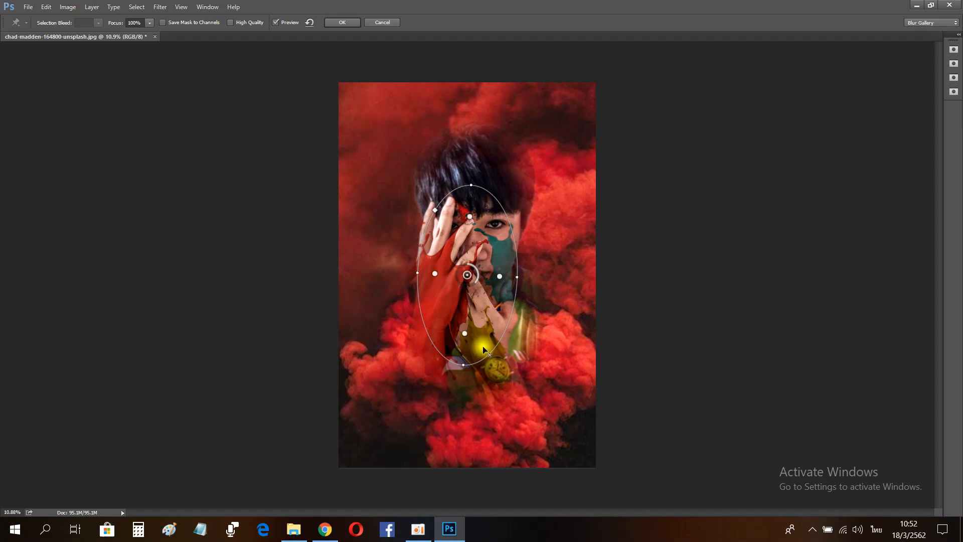
pyautogui.moveTo(517, 276); pyautogui.dragTo(544, 273)
pyautogui.moveTo(467, 366); pyautogui.dragTo(471, 395)
pyautogui.moveTo(490, 315); pyautogui.dragTo(498, 304)
pyautogui.moveTo(547, 268); pyautogui.dragTo(543, 260)
pyautogui.moveTo(477, 387); pyautogui.dragTo(480, 368)
pyautogui.moveTo(505, 313); pyautogui.dragTo(504, 309)
pyautogui.moveTo(480, 363); pyautogui.dragTo(477, 351)
pyautogui.moveTo(497, 317); pyautogui.dragTo(496, 309)
pyautogui.moveTo(476, 265)
pyautogui.mouseDown()
pyautogui.moveTo(480, 253)
pyautogui.moveTo(469, 250)
pyautogui.moveTo(464, 260)
pyautogui.mouseUp()
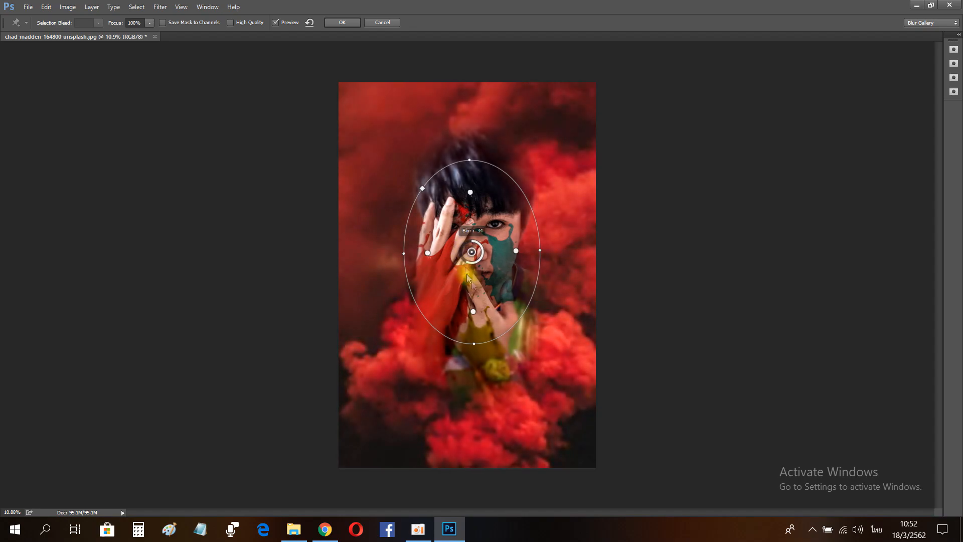
pyautogui.click(337, 22)
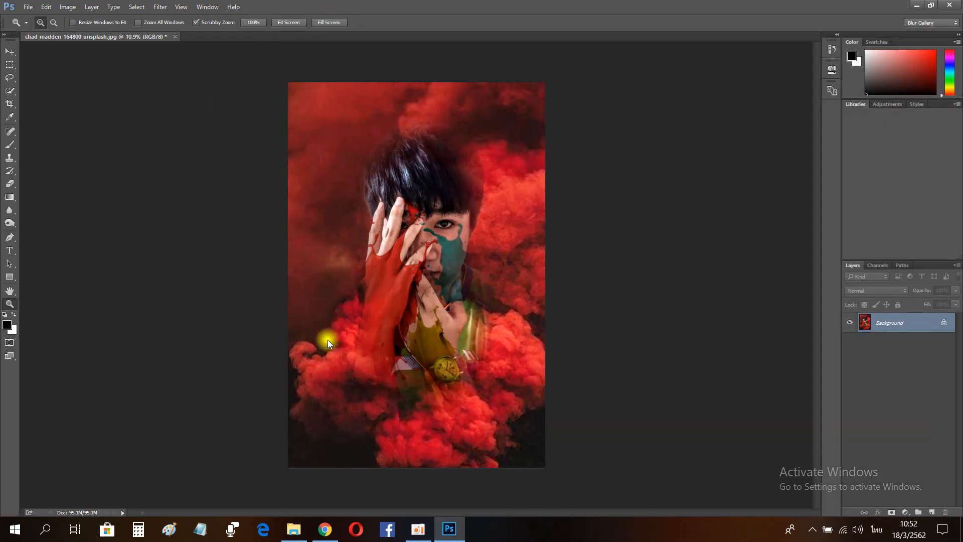